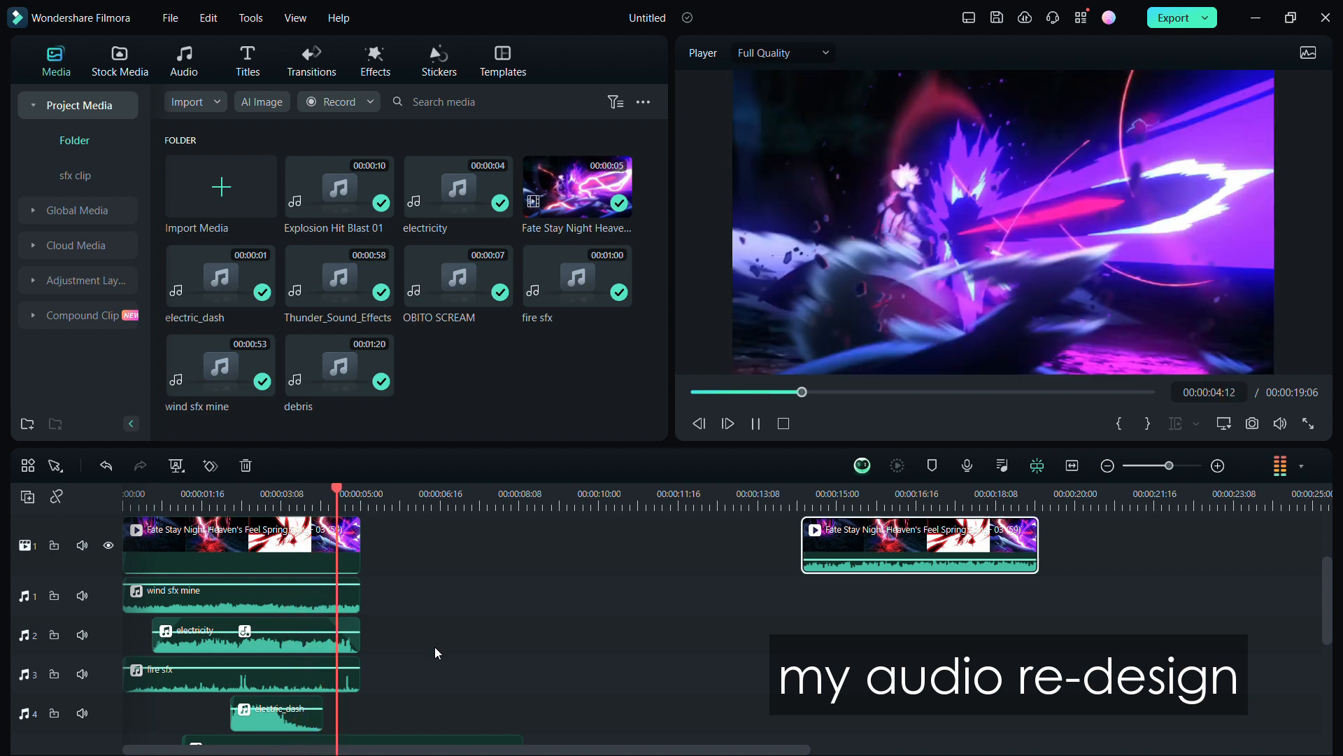
Step: Delete all the sound effects and the duplicate video clip, keeping only the original clip at the timeline start
scroll(435, 646, down, 1)
key(space)
drag(420, 551, 120, 754)
key(Delete)
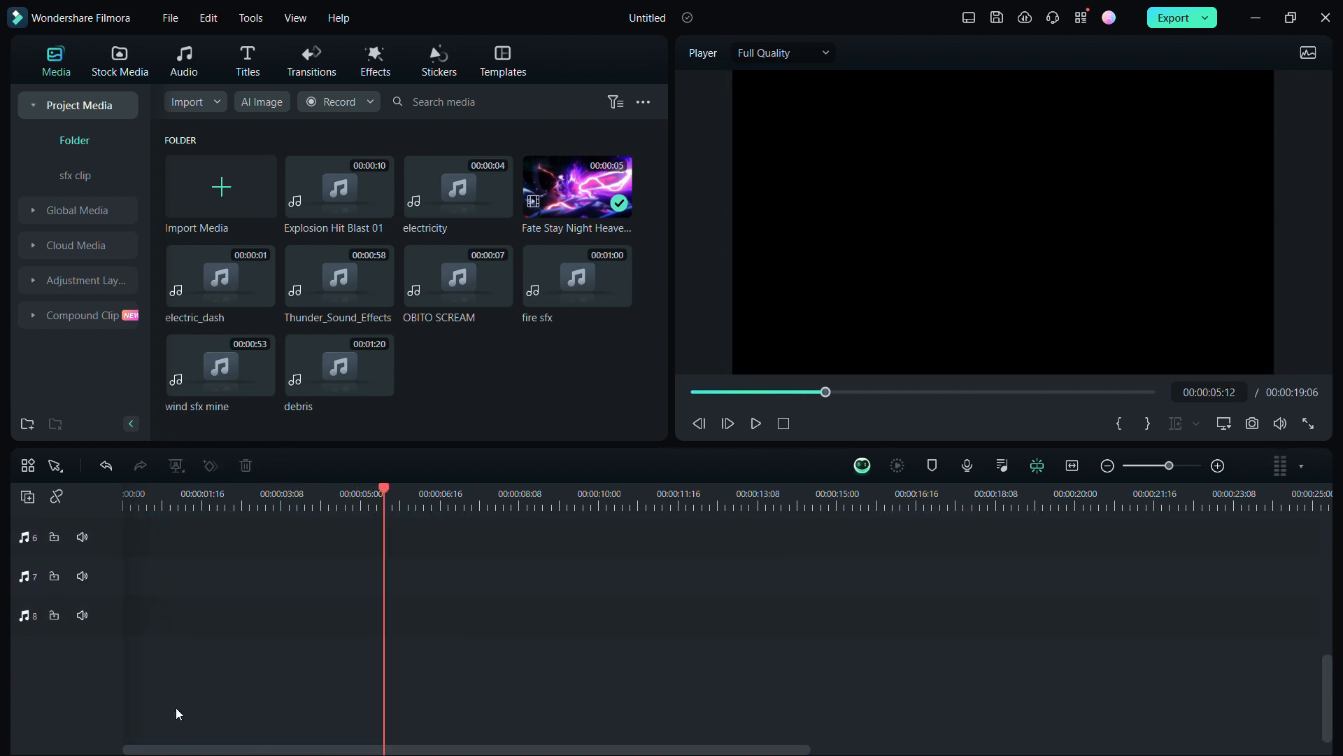
Step: Place the wind sfx mine audio on the first audio track after the video, and raise its volume while listening to it
scroll(254, 692, up, 5)
key(space)
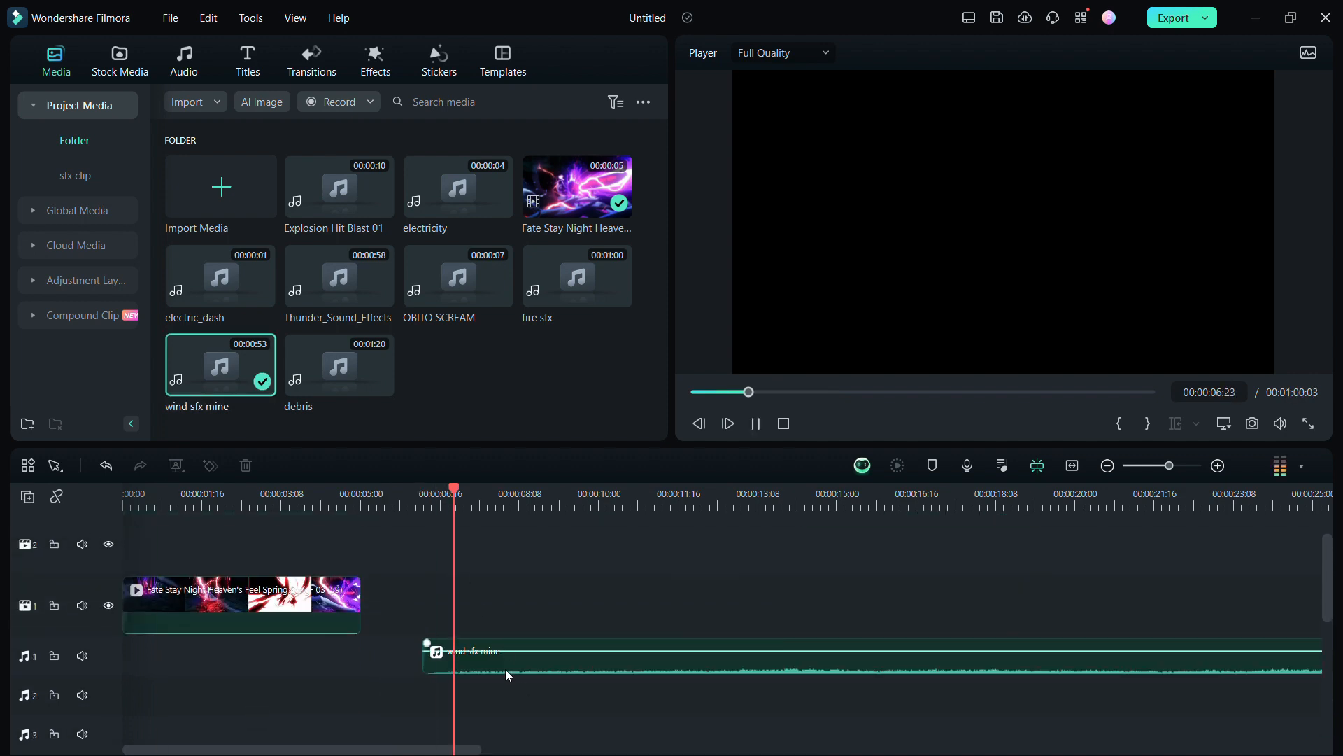
drag(514, 651, 512, 645)
key(space)
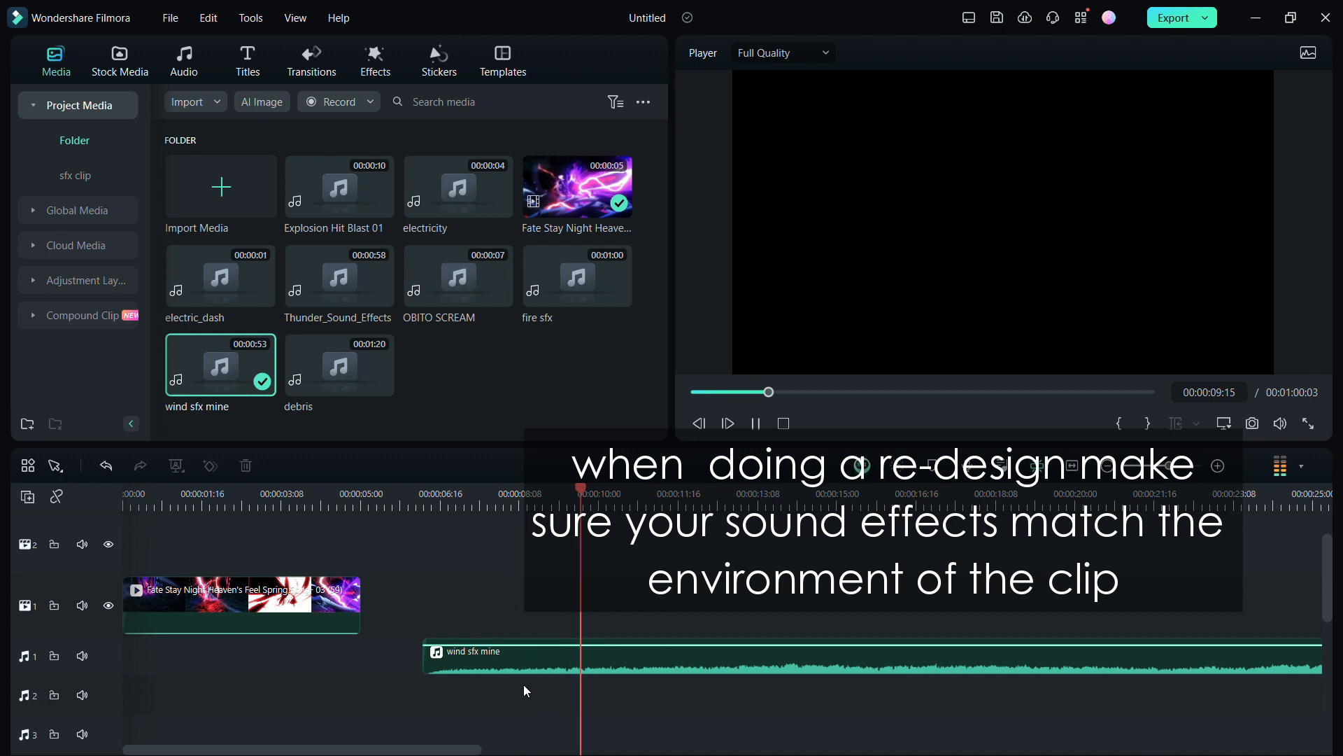
Step: Move wind sfx mine to the timeline start, trim off everything past 00:00:05:00, and preview it with the video
drag(550, 663, 223, 668)
drag(353, 503, 360, 494)
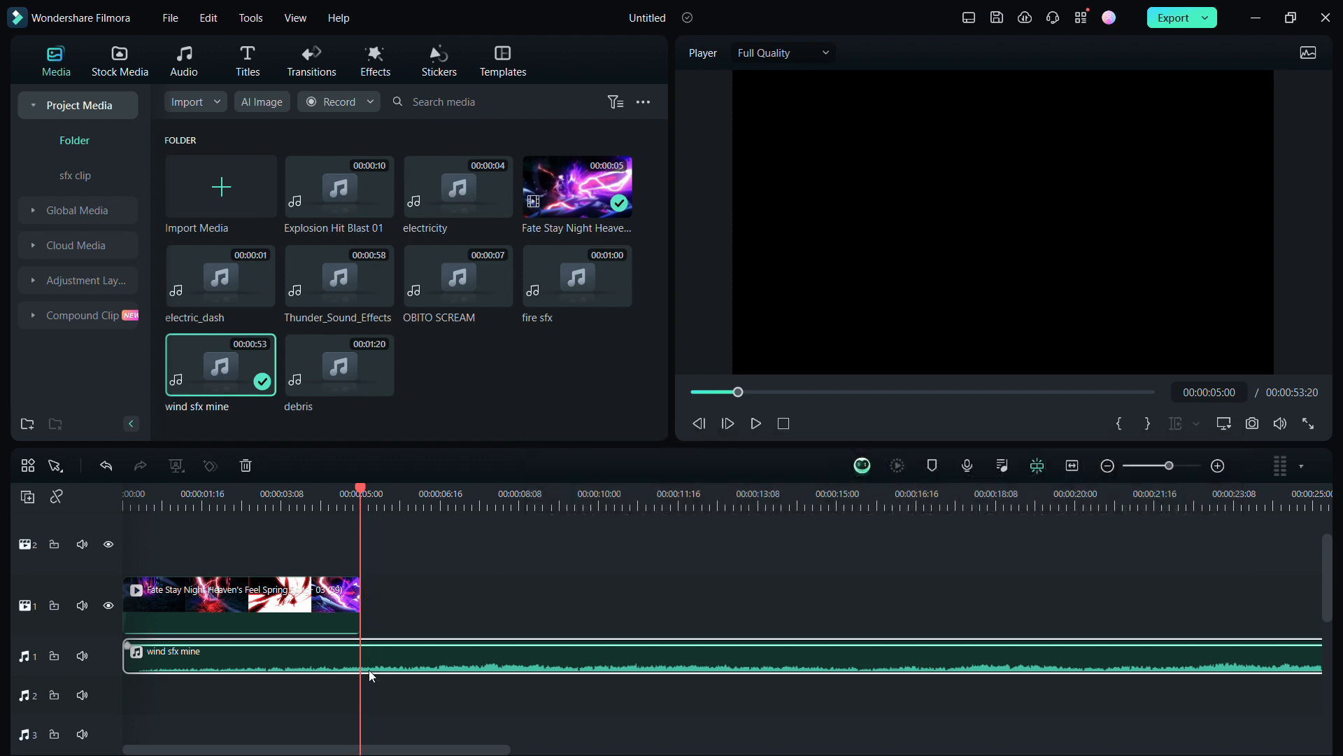
key(ctrl+b)
key(Delete)
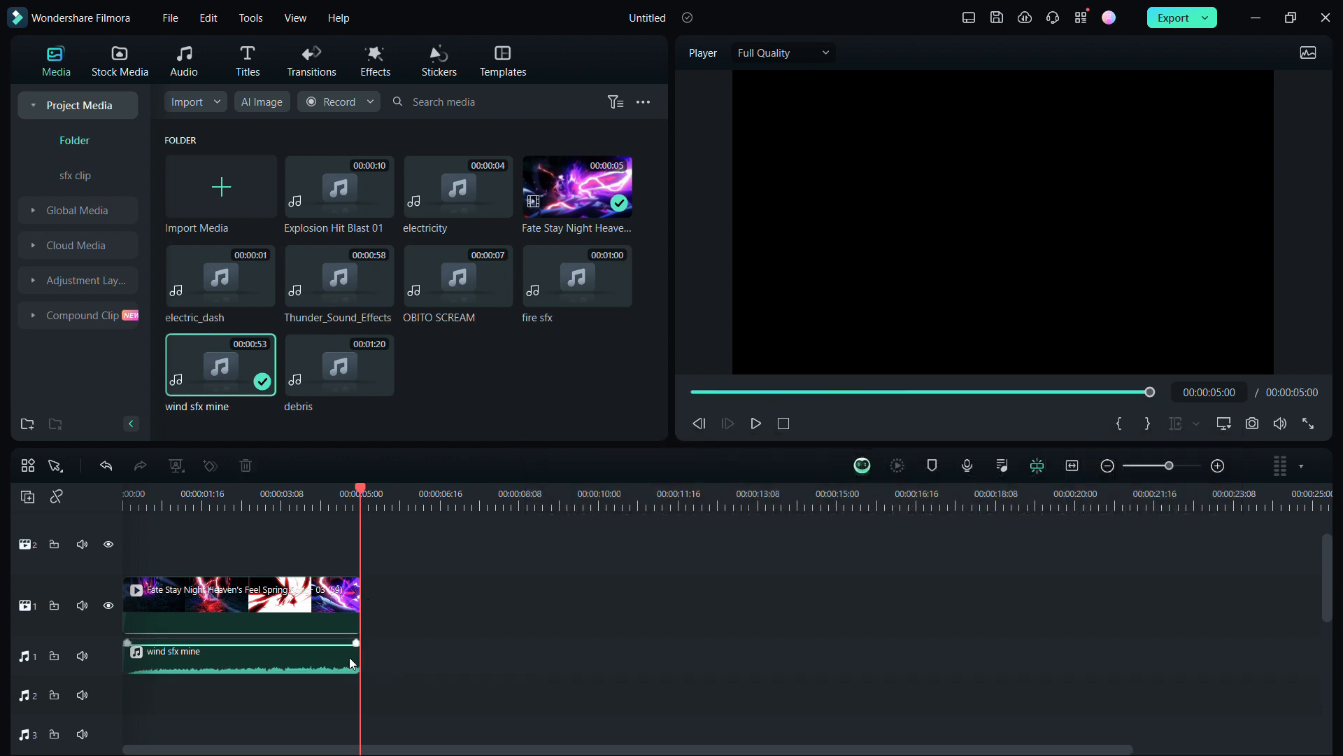
key(space)
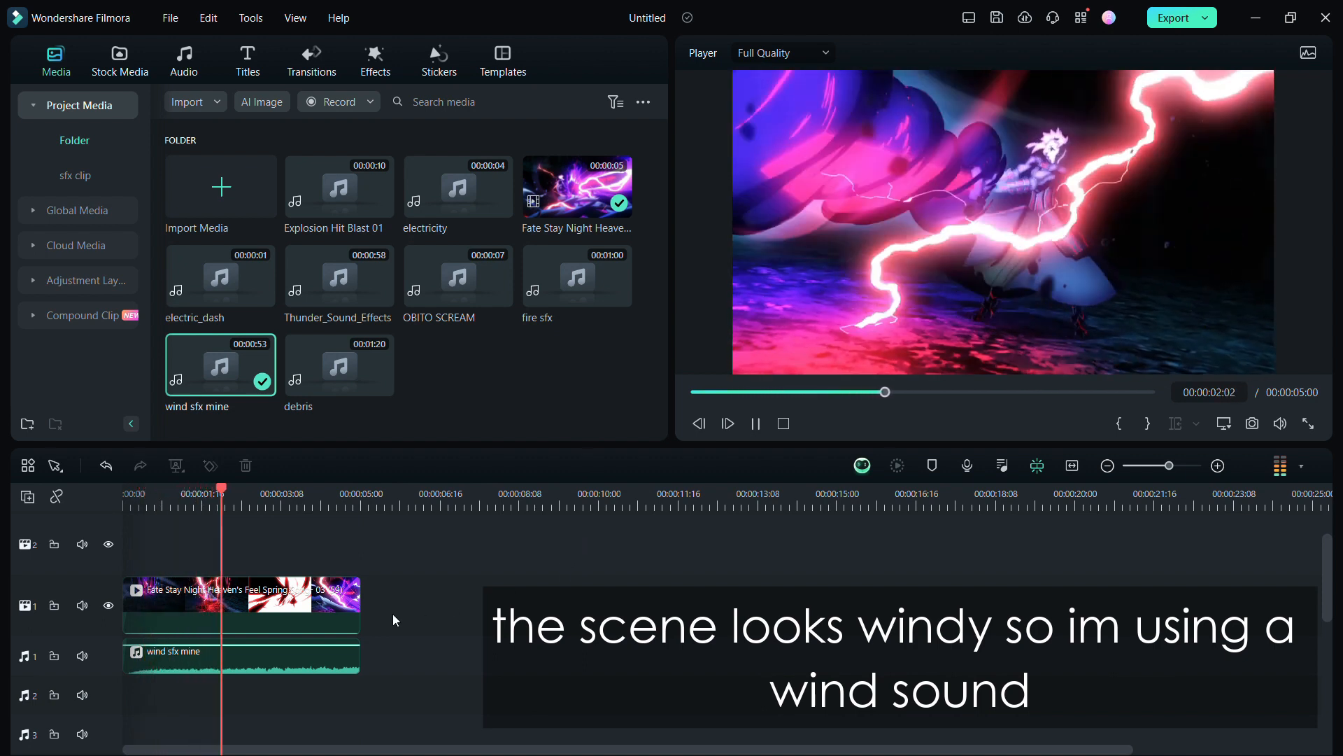
key(space)
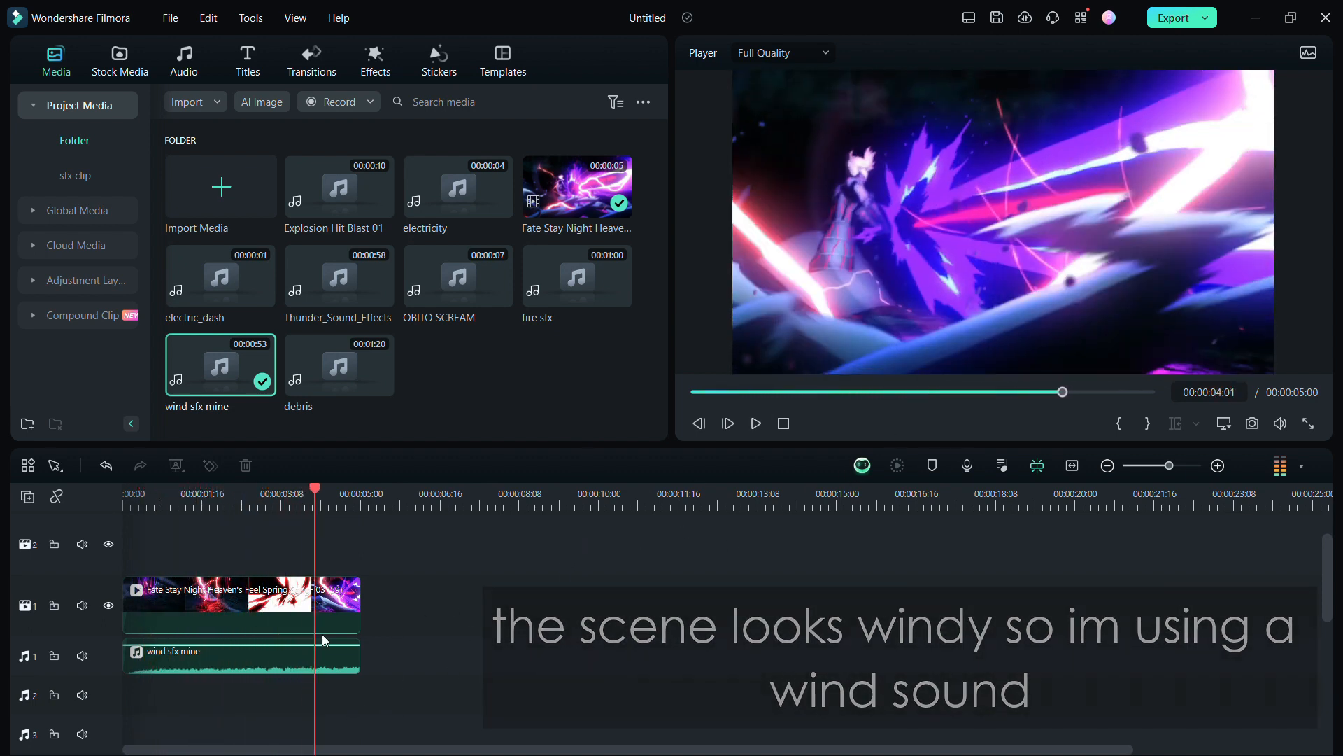
Step: Add fire sfx to the first audio track after the video, with its volume at 6.94 dB, and listen to it
drag(577, 277, 508, 631)
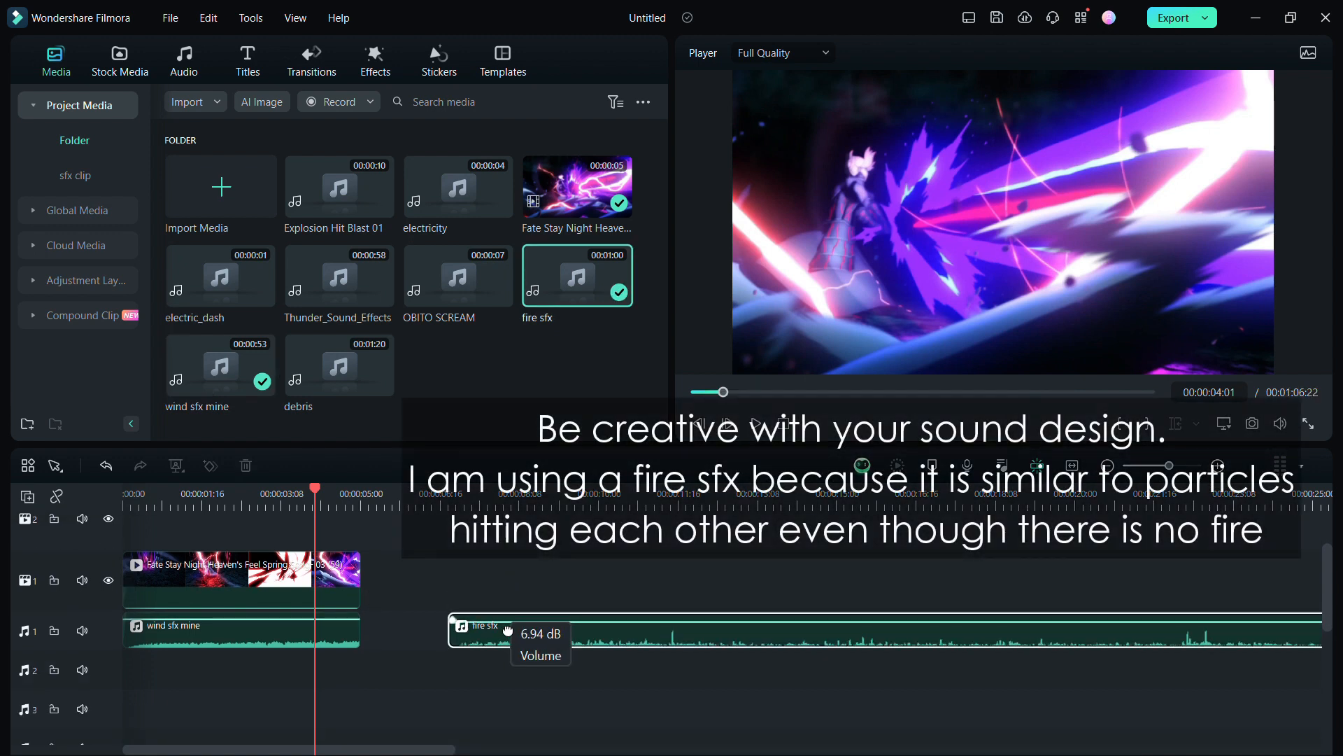
click(454, 496)
key(space)
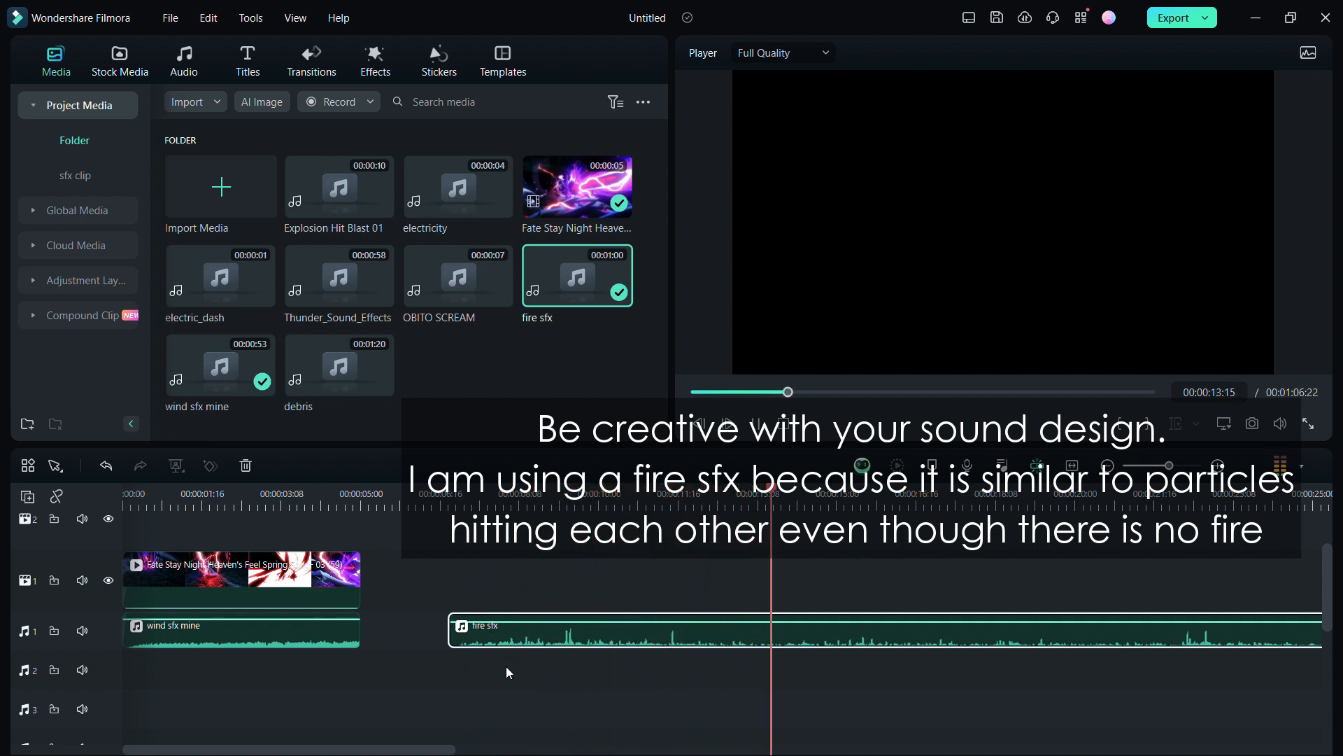
Step: Move fire sfx to the start of the second audio track, preview it, and trim it to the video's end
drag(538, 626, 213, 666)
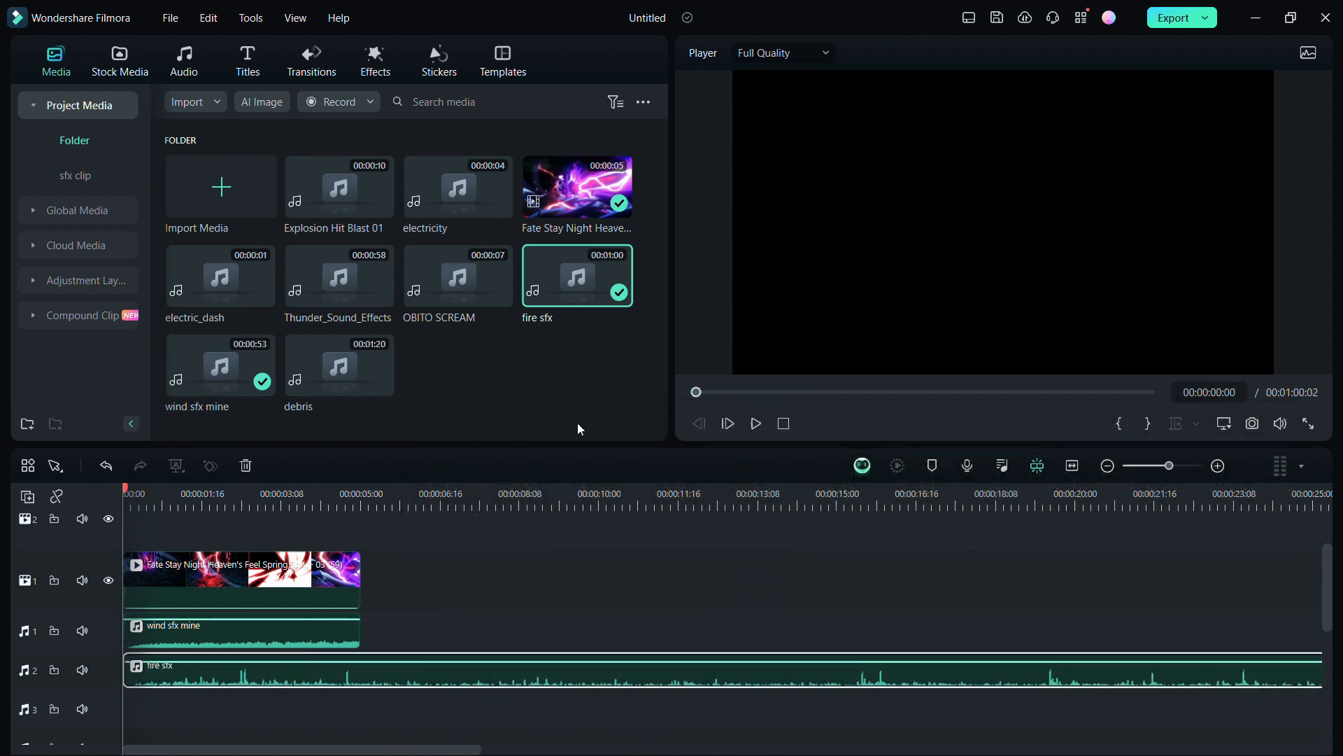
key(space)
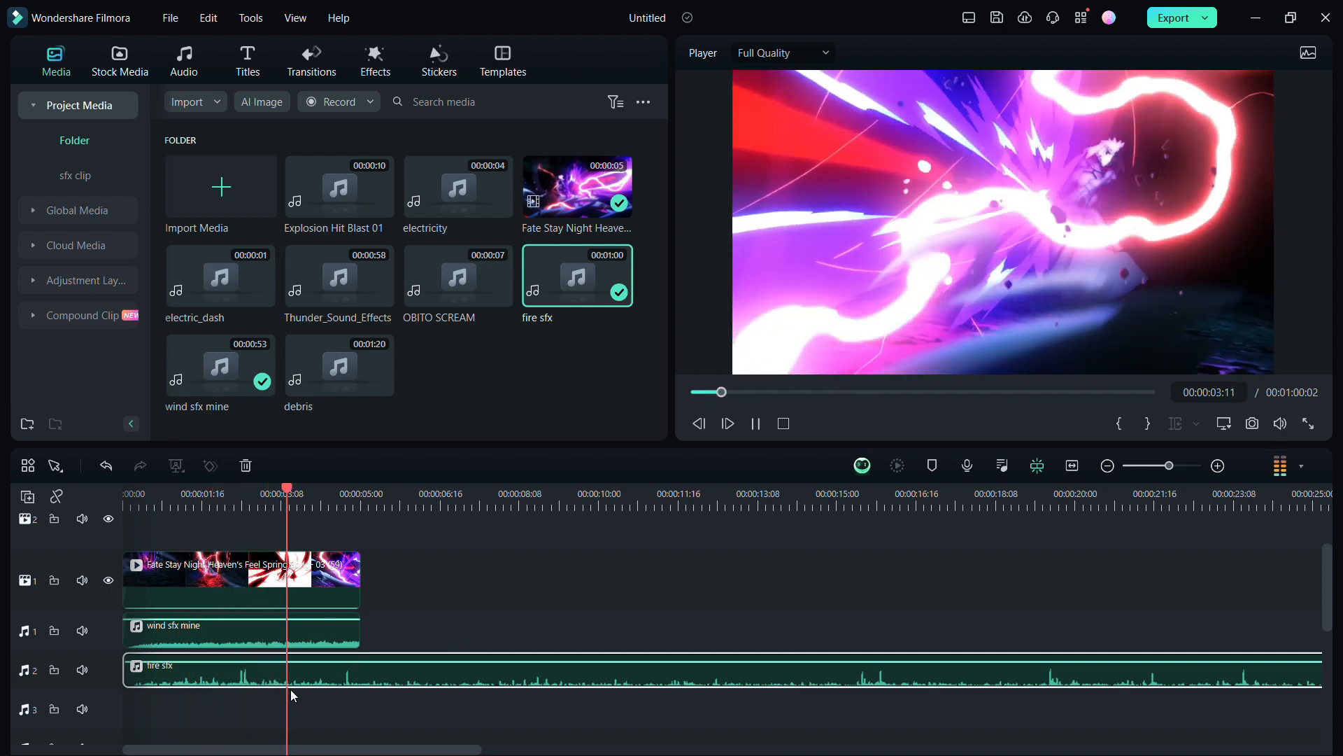
key(space)
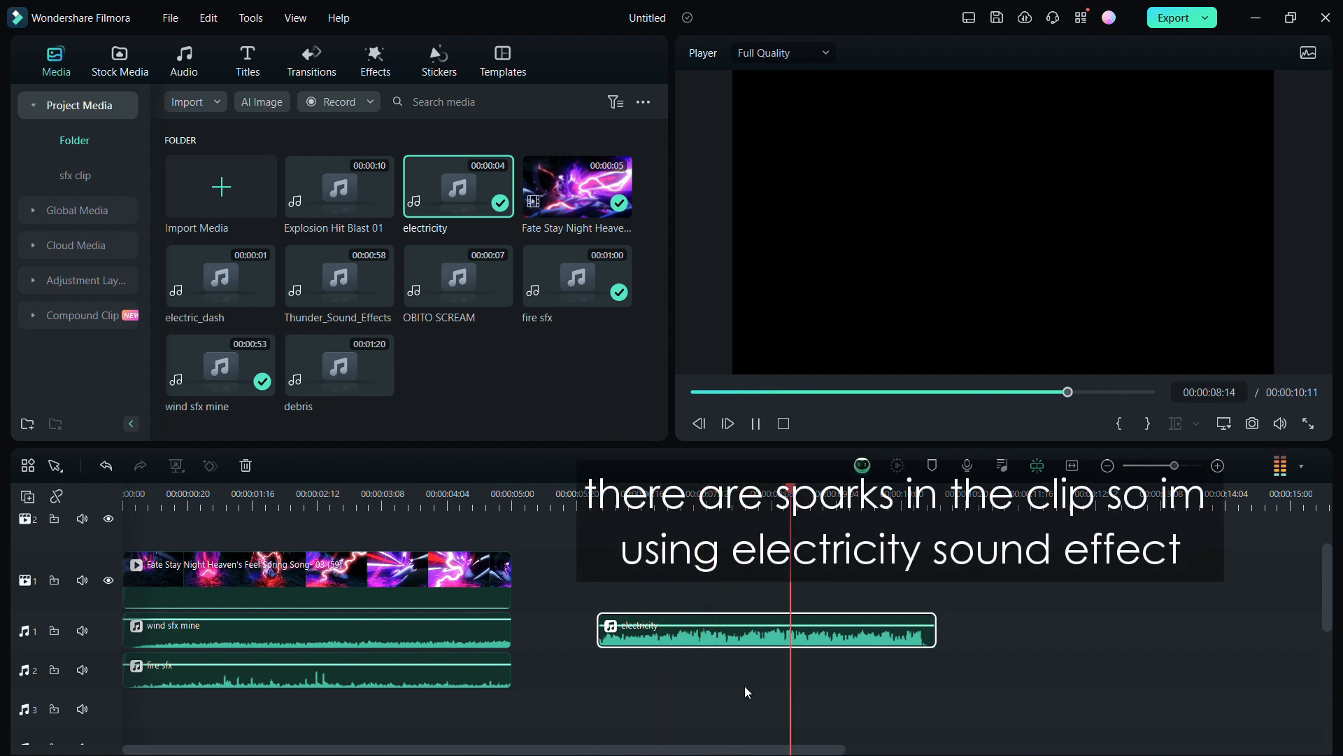
Step: Check the sparks in the video, place the electricity effect on audio track 3 ending with the video, and play the mix
mouse_move(236, 490)
mouse_down()
mouse_move(211, 488)
mouse_move(222, 496)
mouse_up()
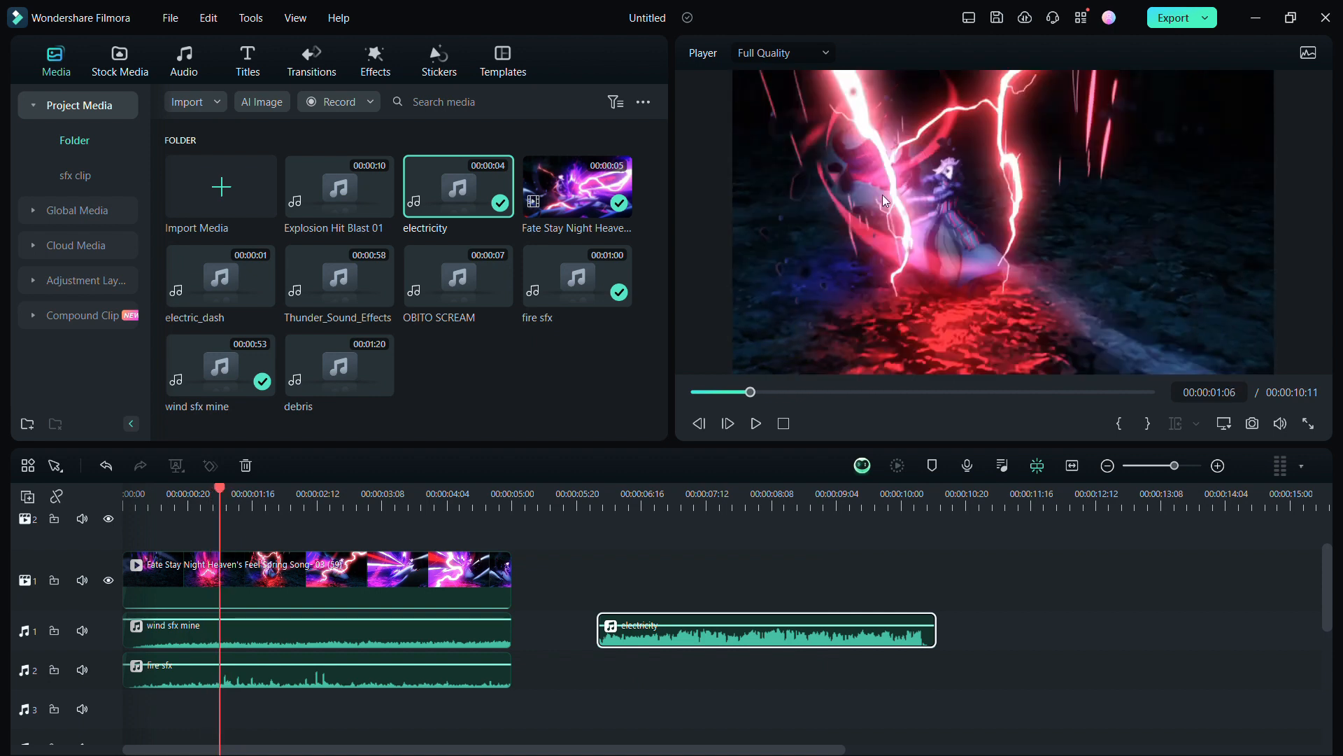
click(905, 231)
key(space)
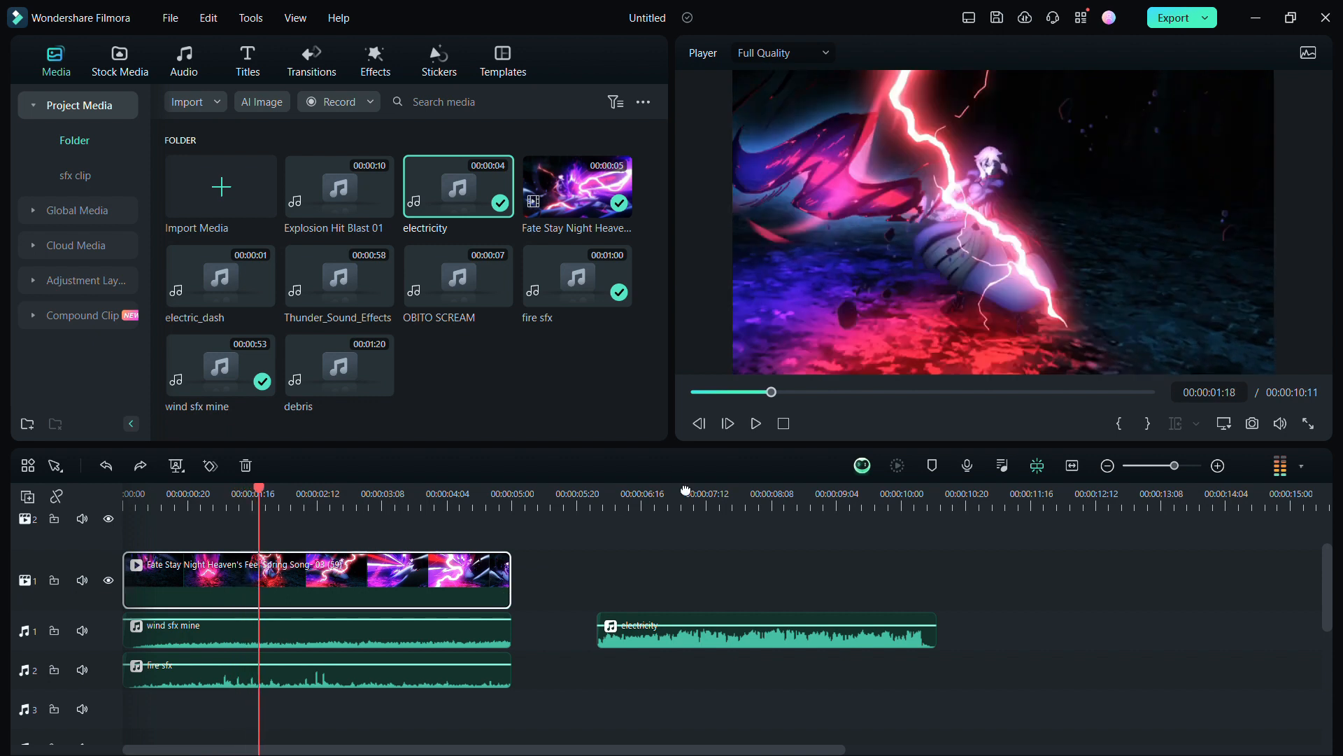
drag(706, 638, 269, 648)
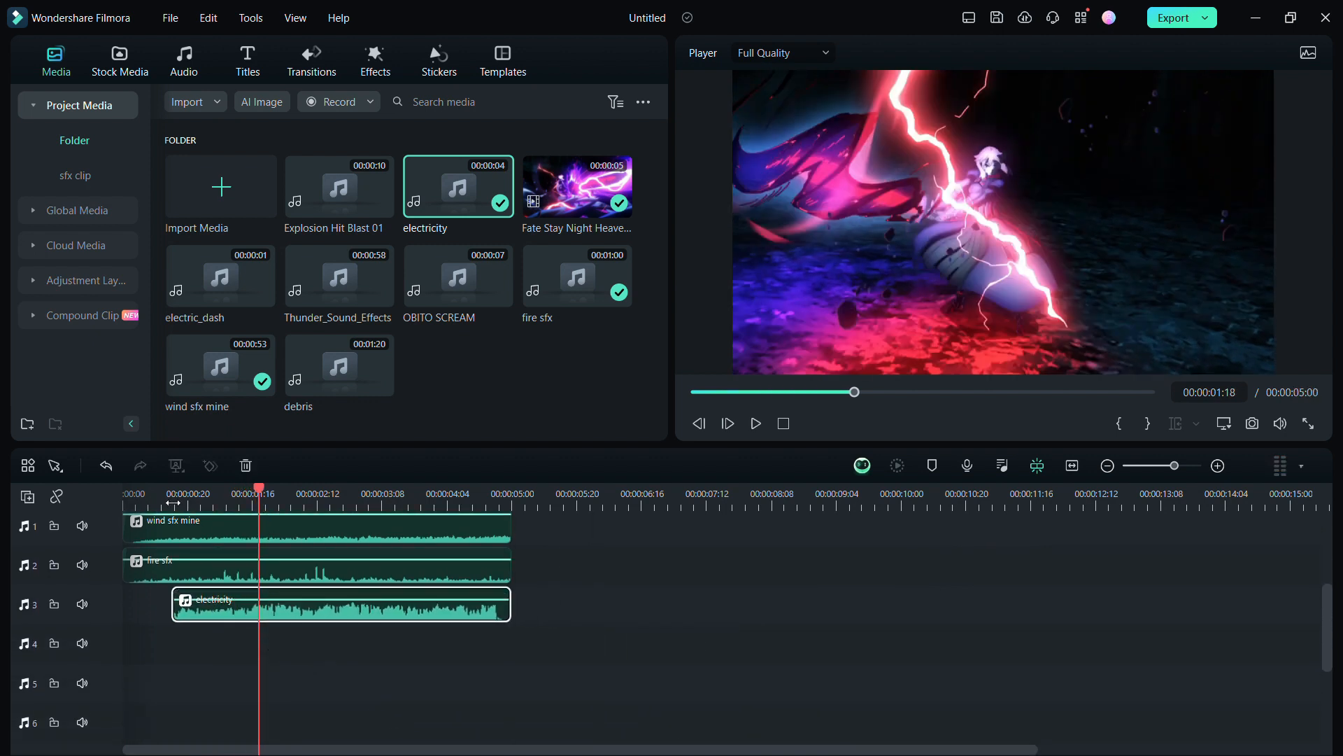
click(132, 503)
key(space)
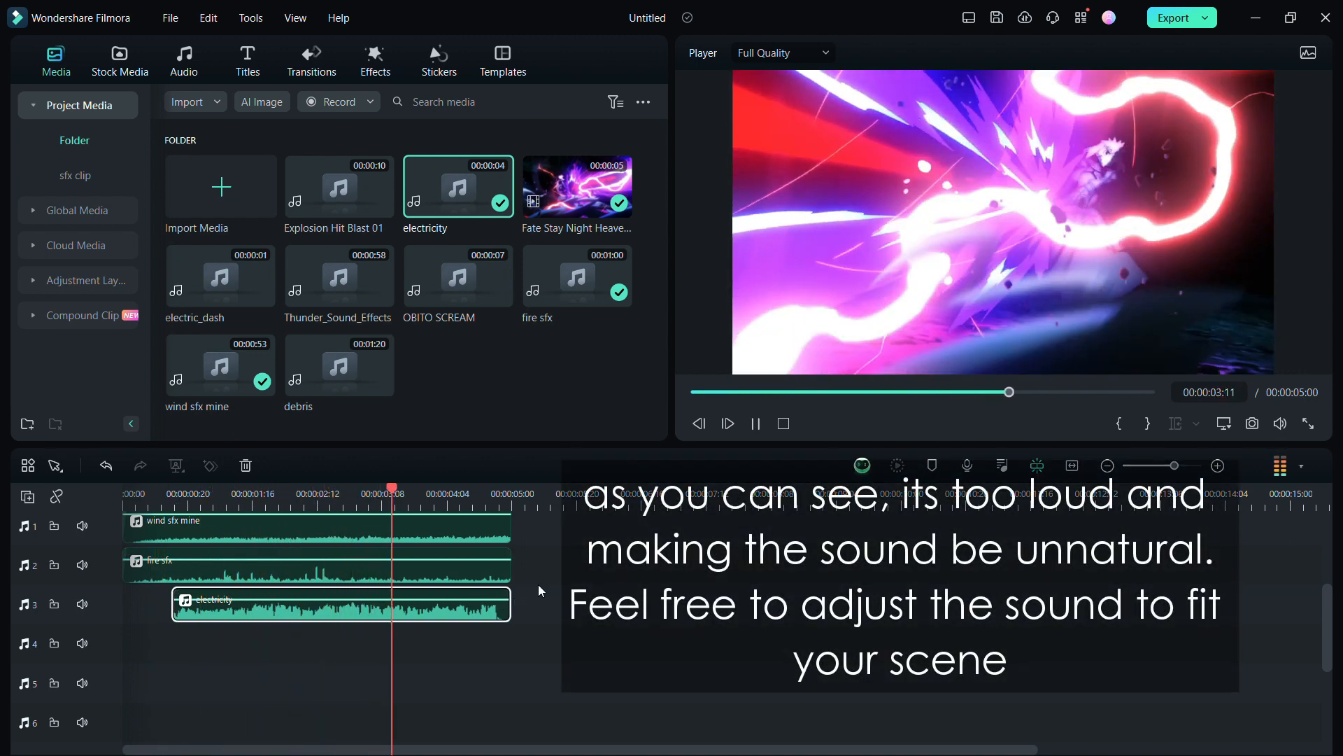
key(space)
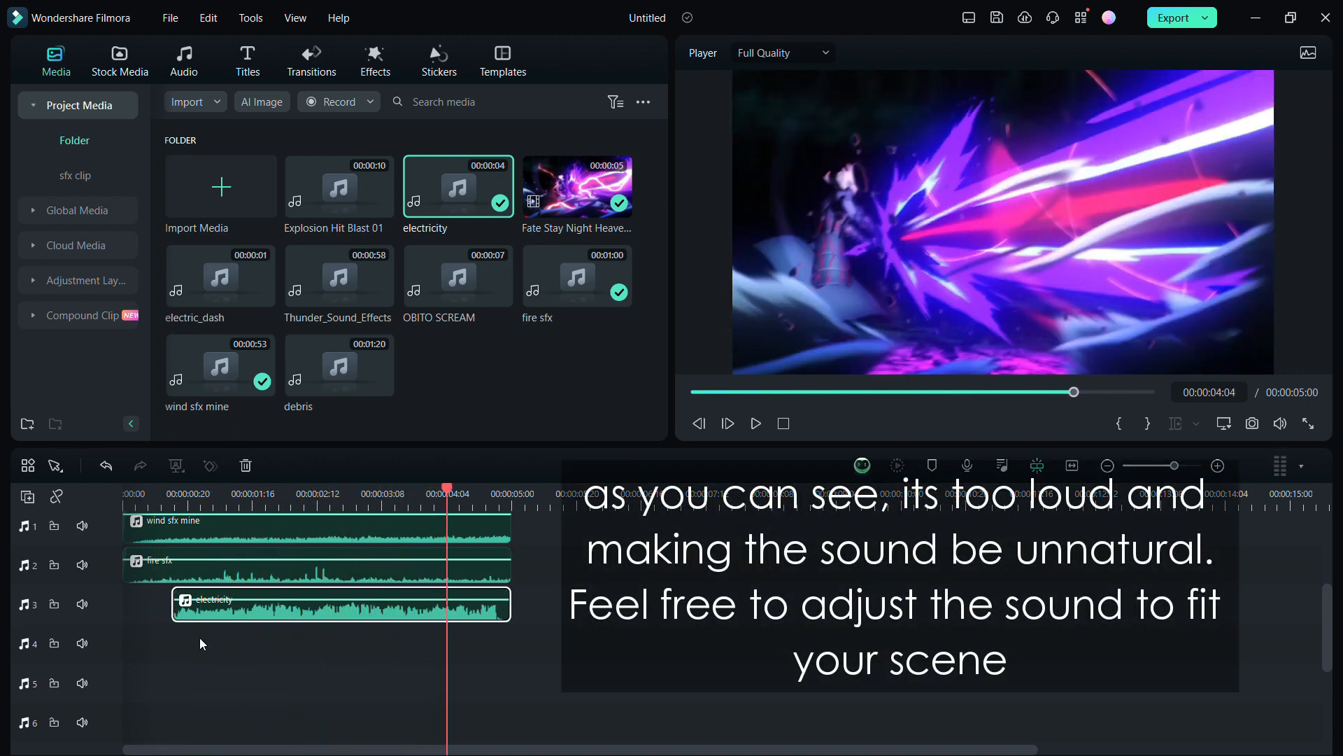
Step: Give the electricity clip a fade-in and fade-out, set its volume to -6.00 dB, and preview the result
double_click(193, 611)
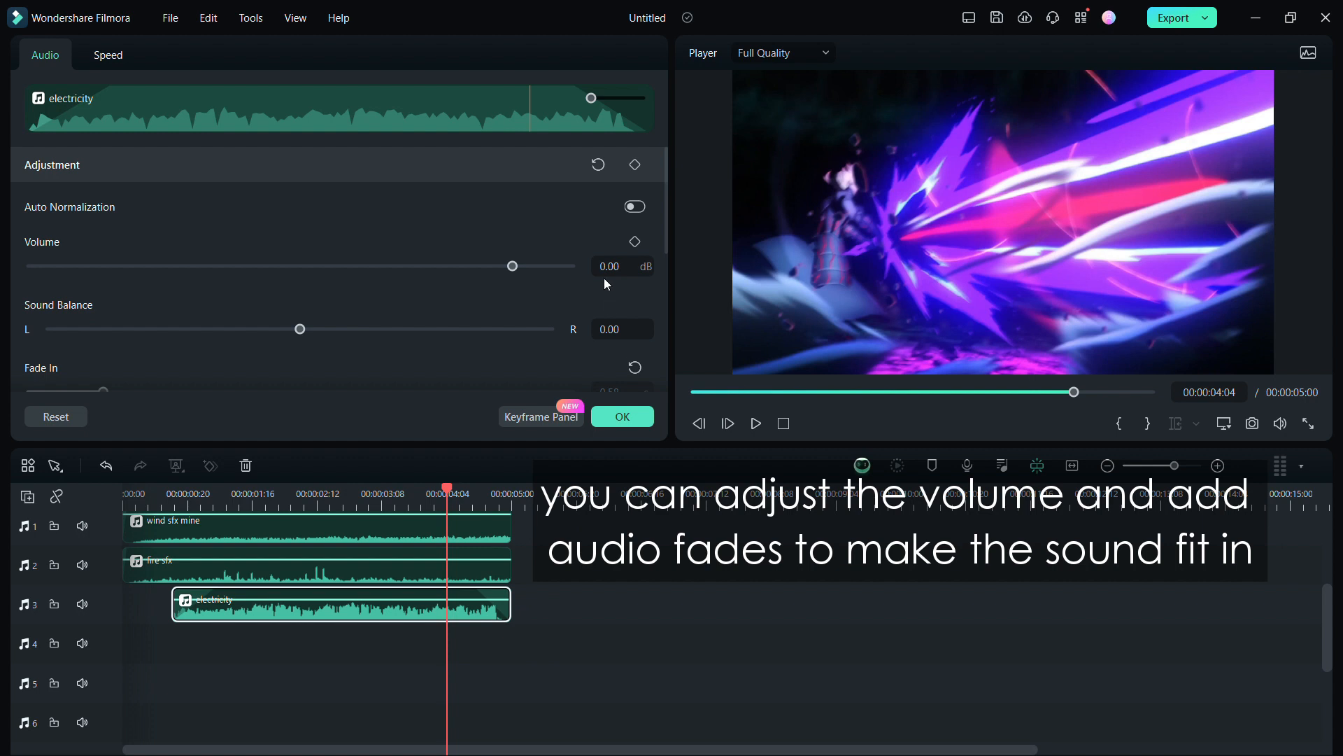
drag(606, 268, 602, 268)
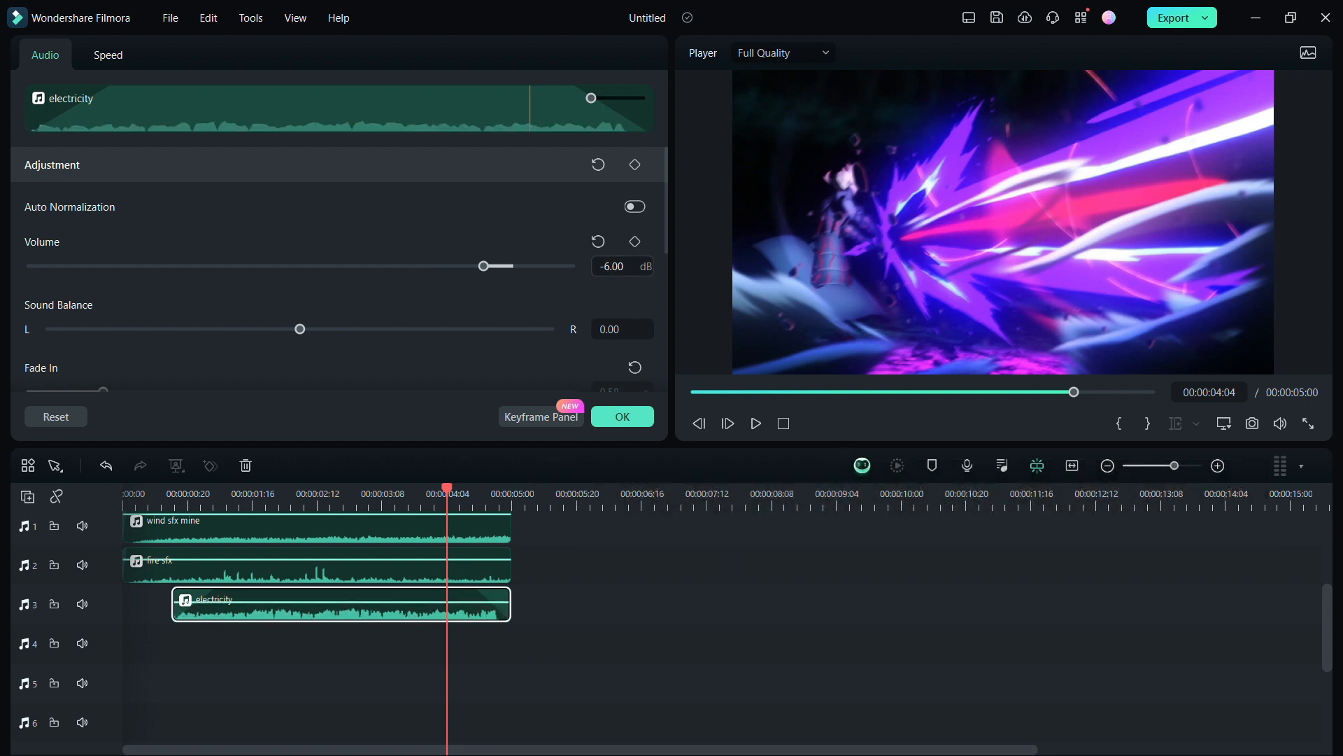
click(702, 395)
key(space)
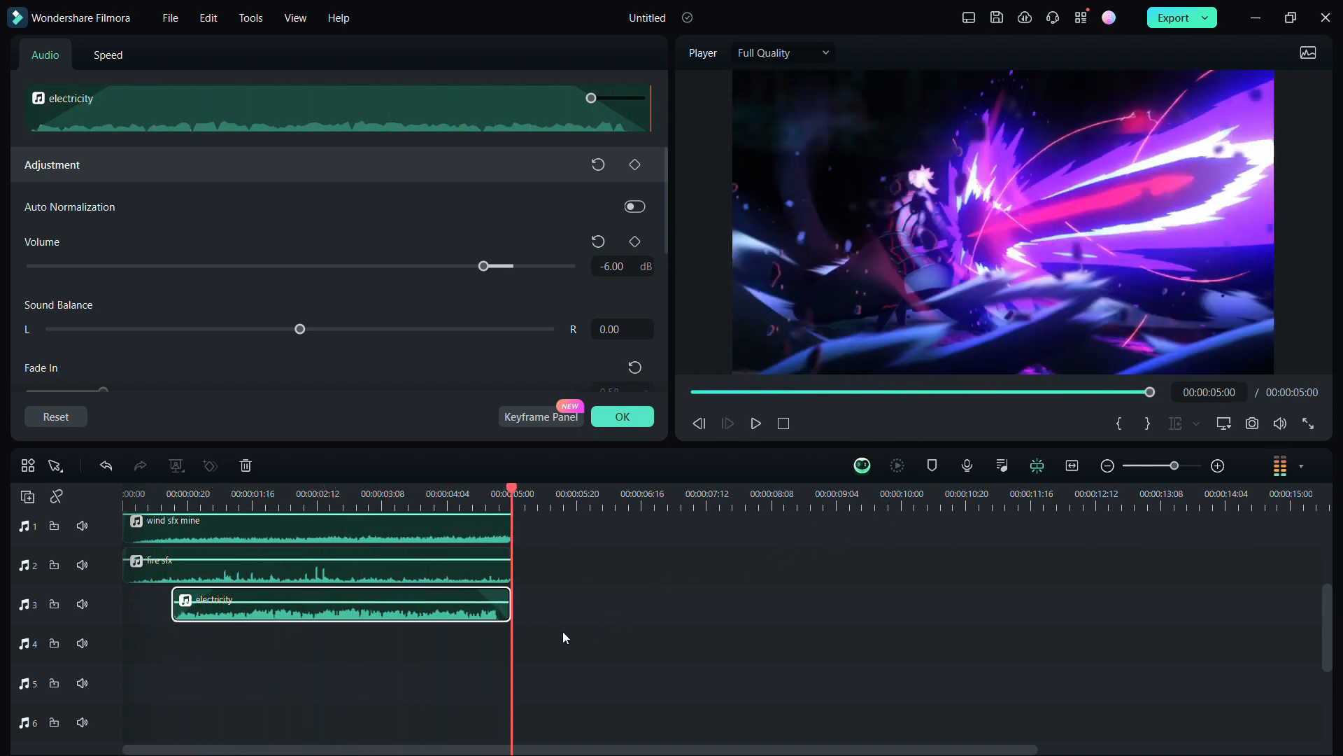
click(622, 416)
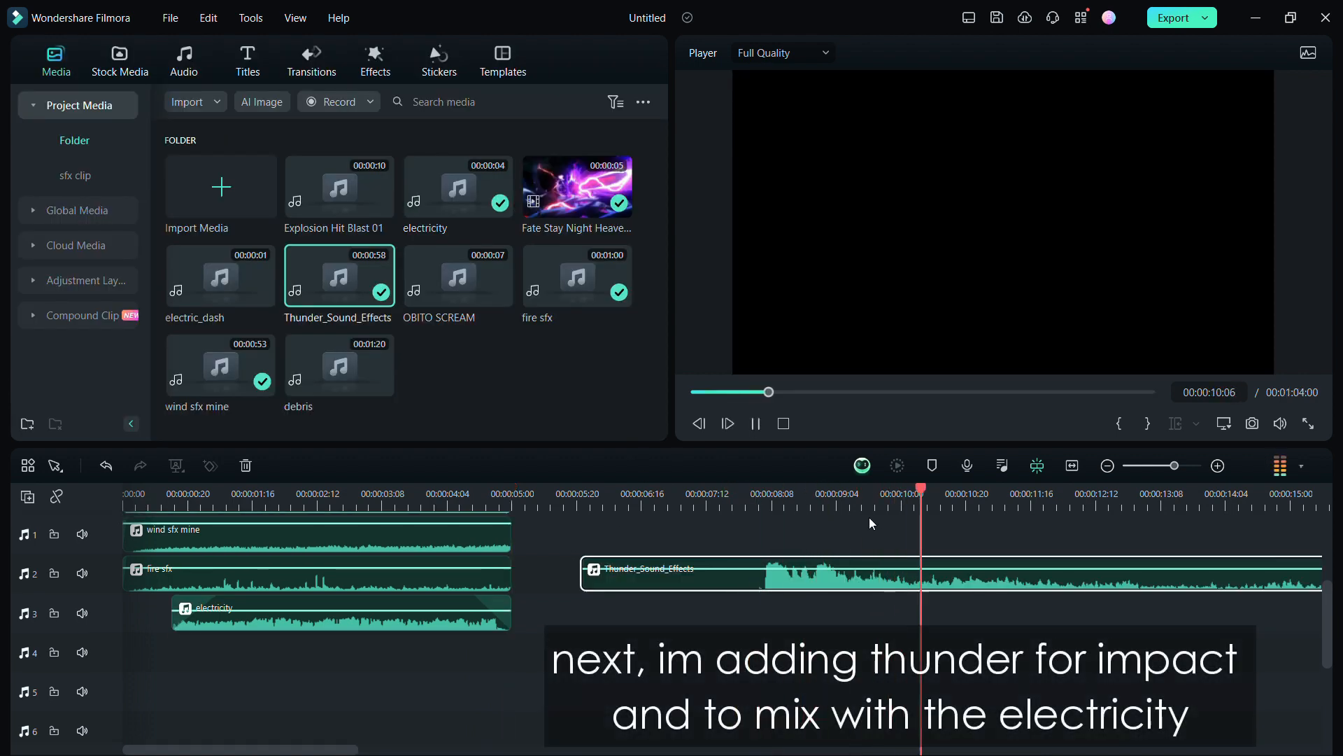
Step: Trim the quiet start and the excess end off Thunder_Sound_Effects and place it on audio track 4
drag(773, 507, 720, 518)
click(1030, 495)
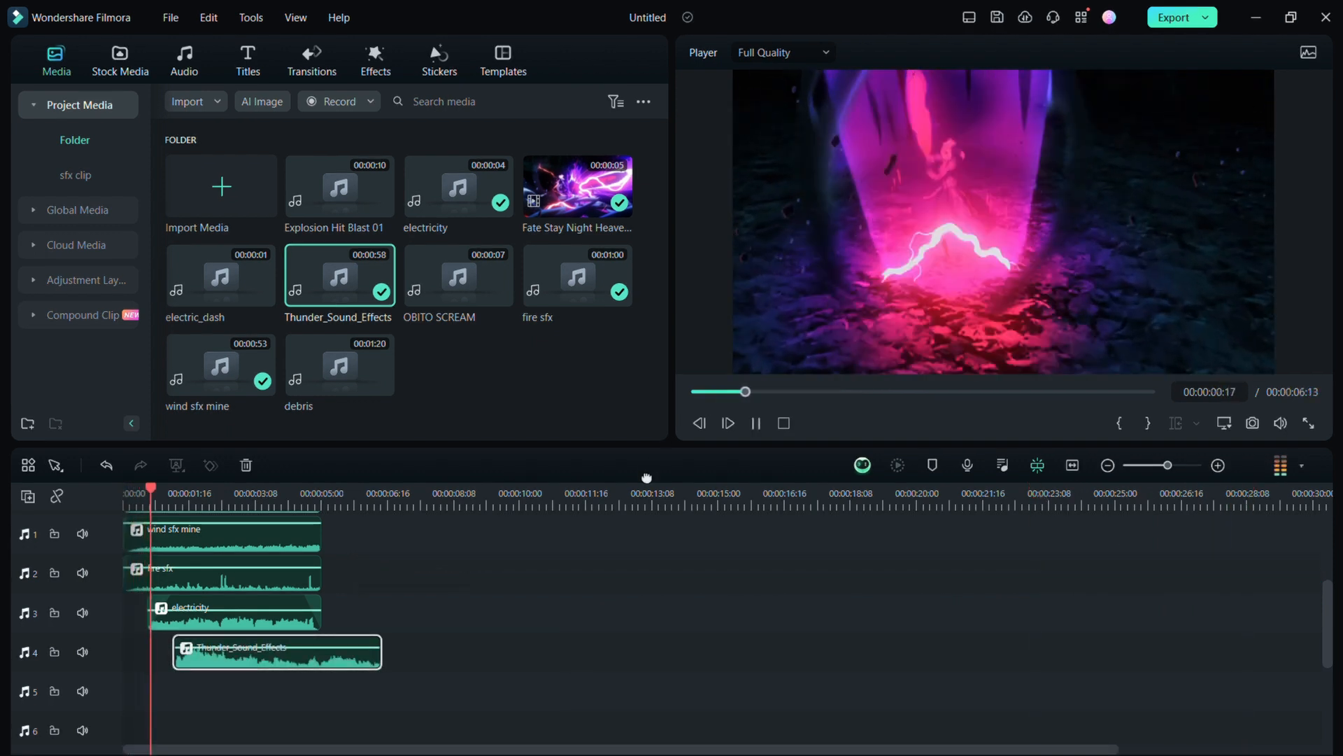
key(space)
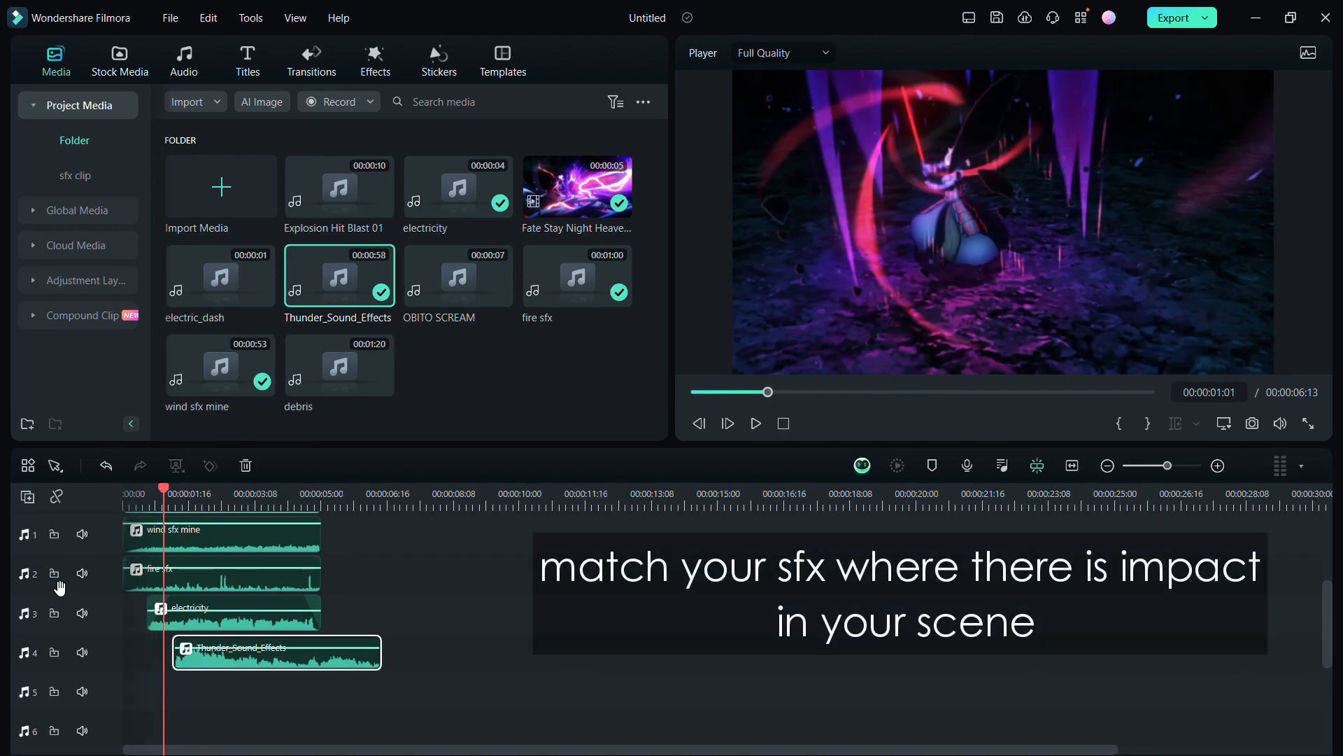
Step: Find the frame where the sword starts releasing electricity, align the start of Thunder_Sound_Effects with that impact, and replay from the beginning
key(Right)
key(Right)
key(Right)
key(Right)
key(Right)
key(Right)
key(Right)
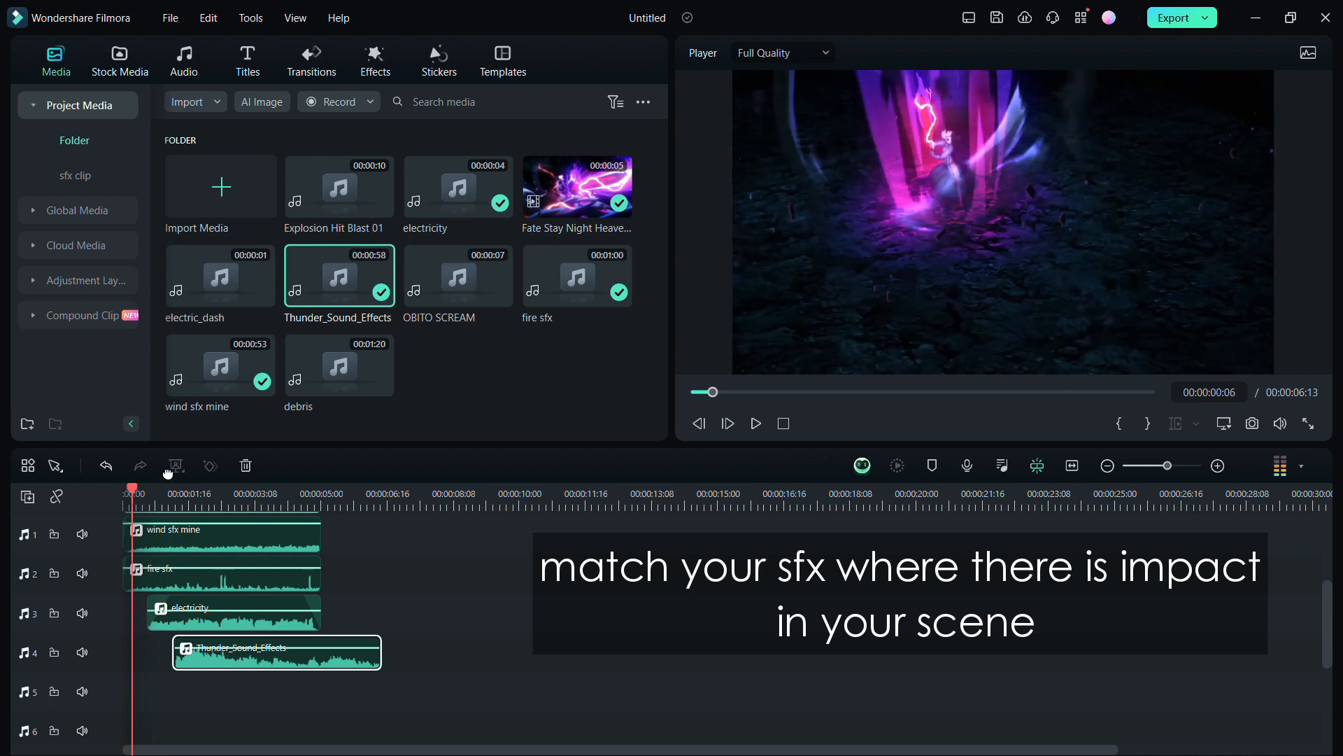
key(Right)
key(Right)
key(Right)
key(Right)
key(Right)
key(Right)
key(Right)
key(Right)
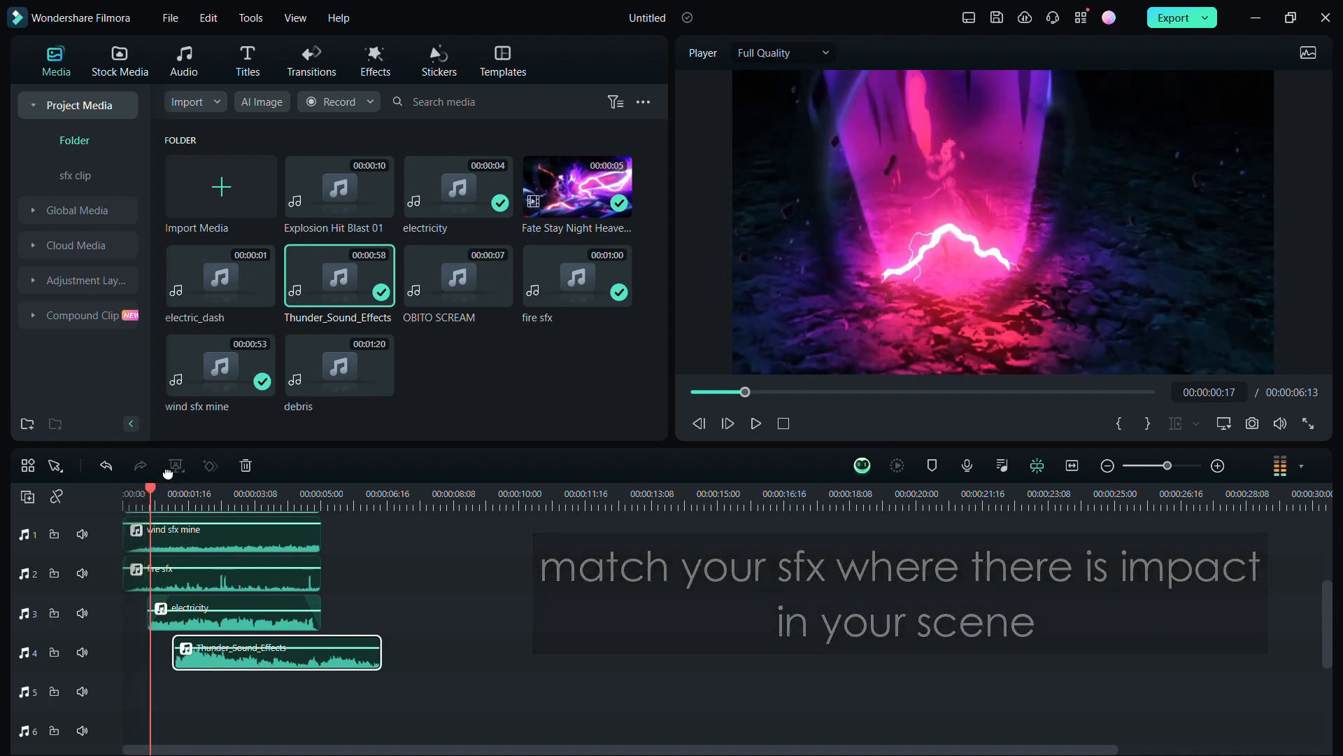
key(Right)
key(Right)
key(Left)
key(Left)
key(Left)
key(Left)
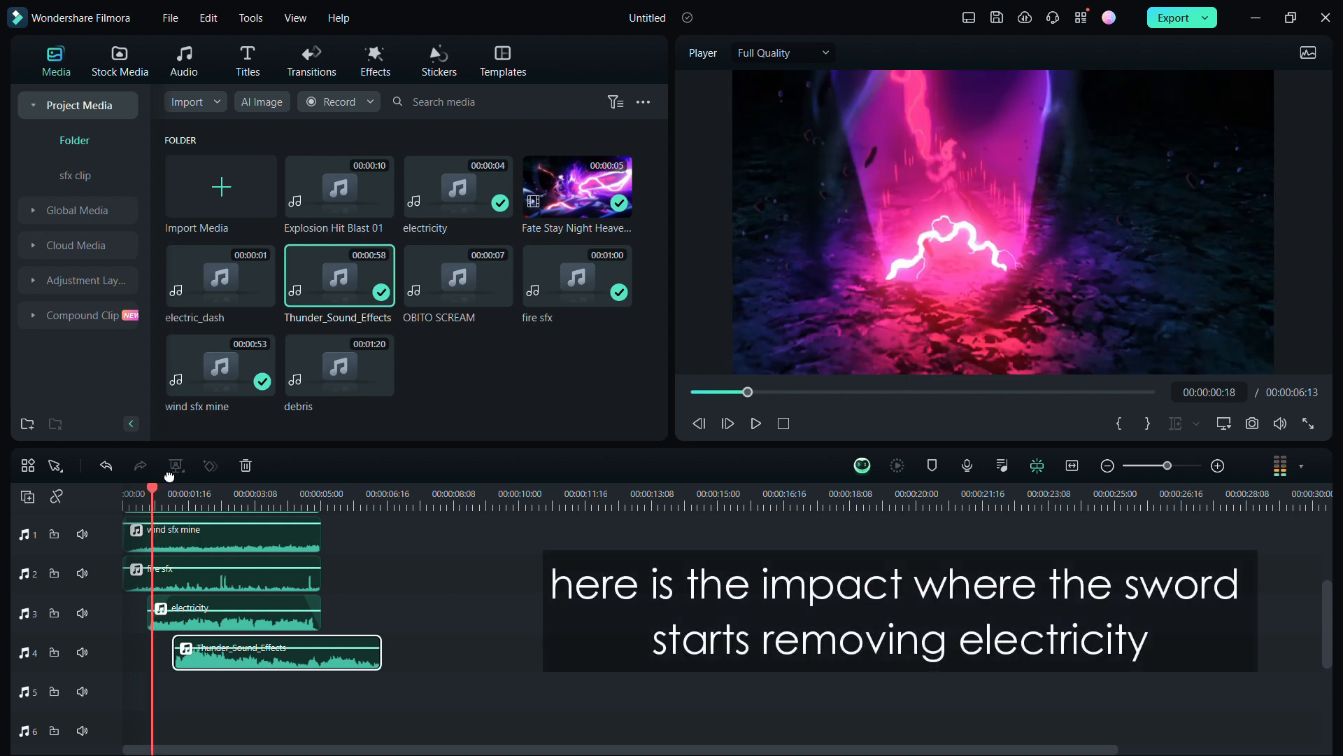
ctrl+scroll(360, 526, up, 2)
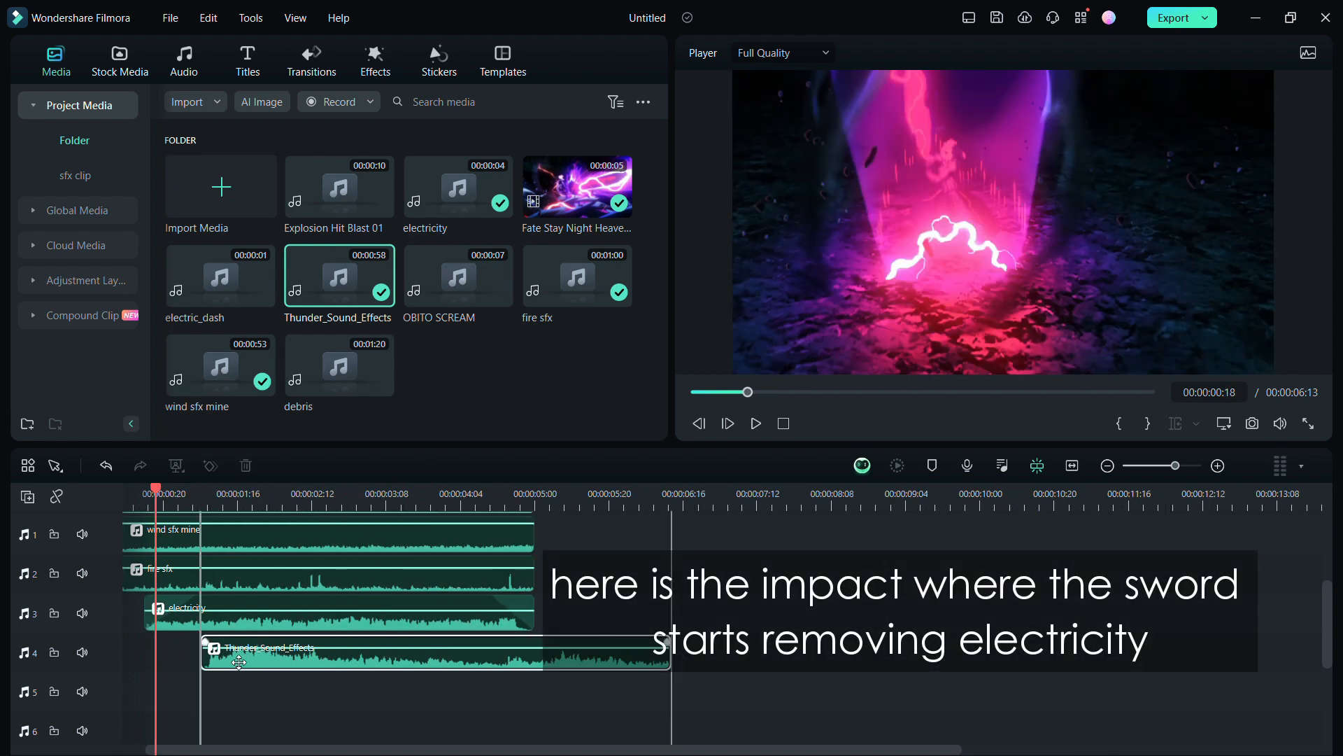
drag(238, 661, 182, 661)
key(space)
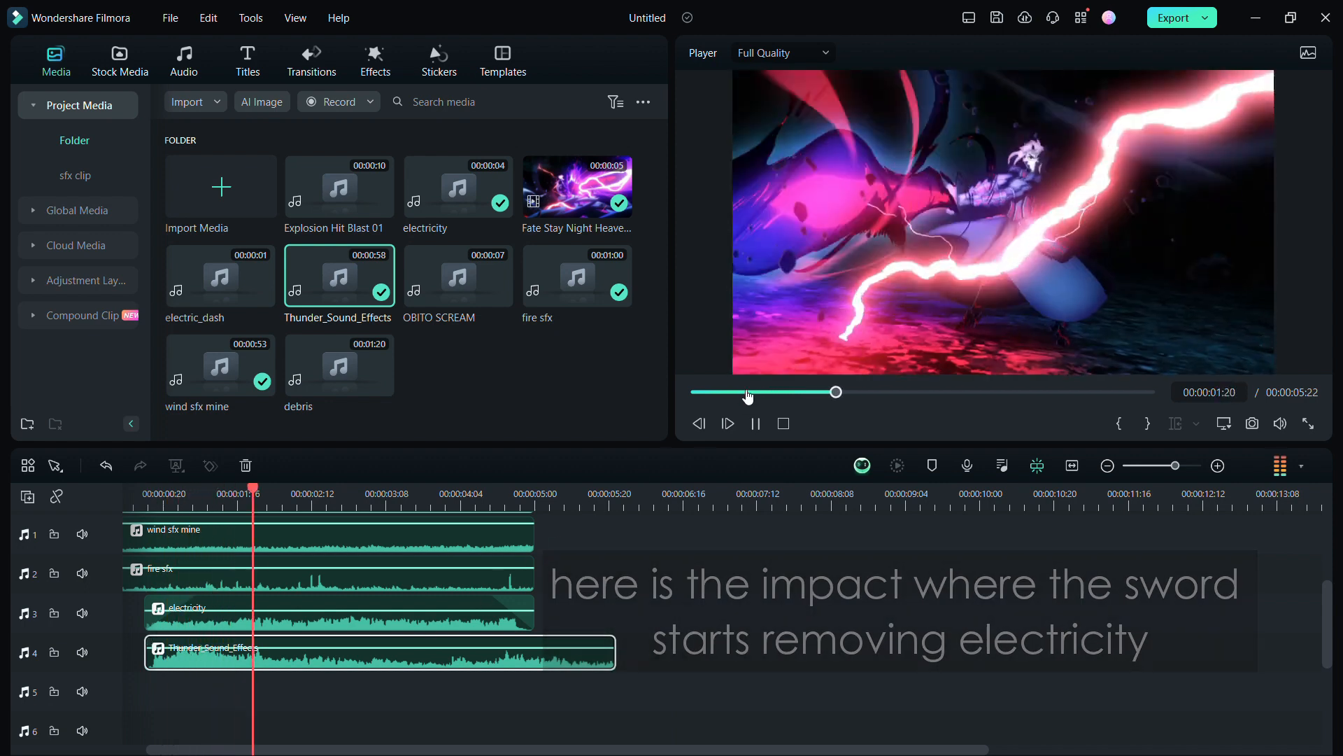
click(692, 392)
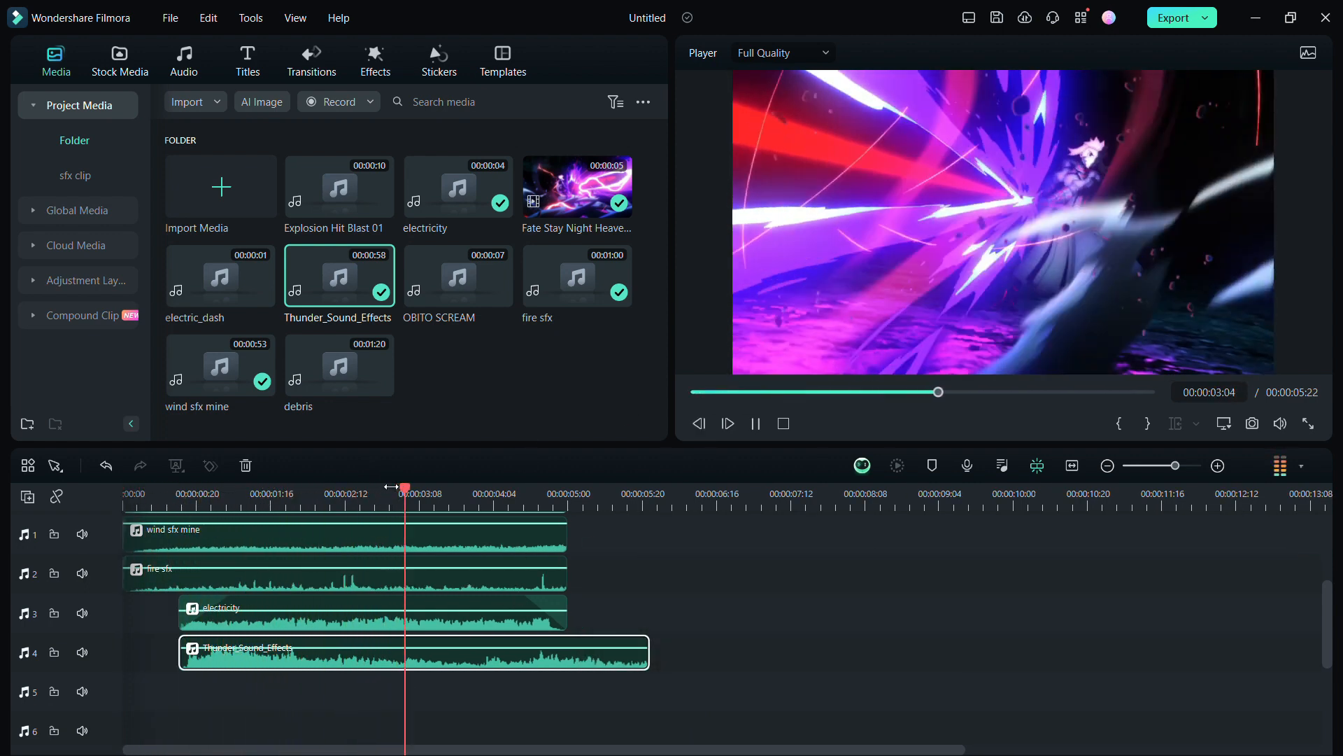
Step: Add a fade-out to the end of the Thunder_Sound_Effects clip and preview it with the video
key(space)
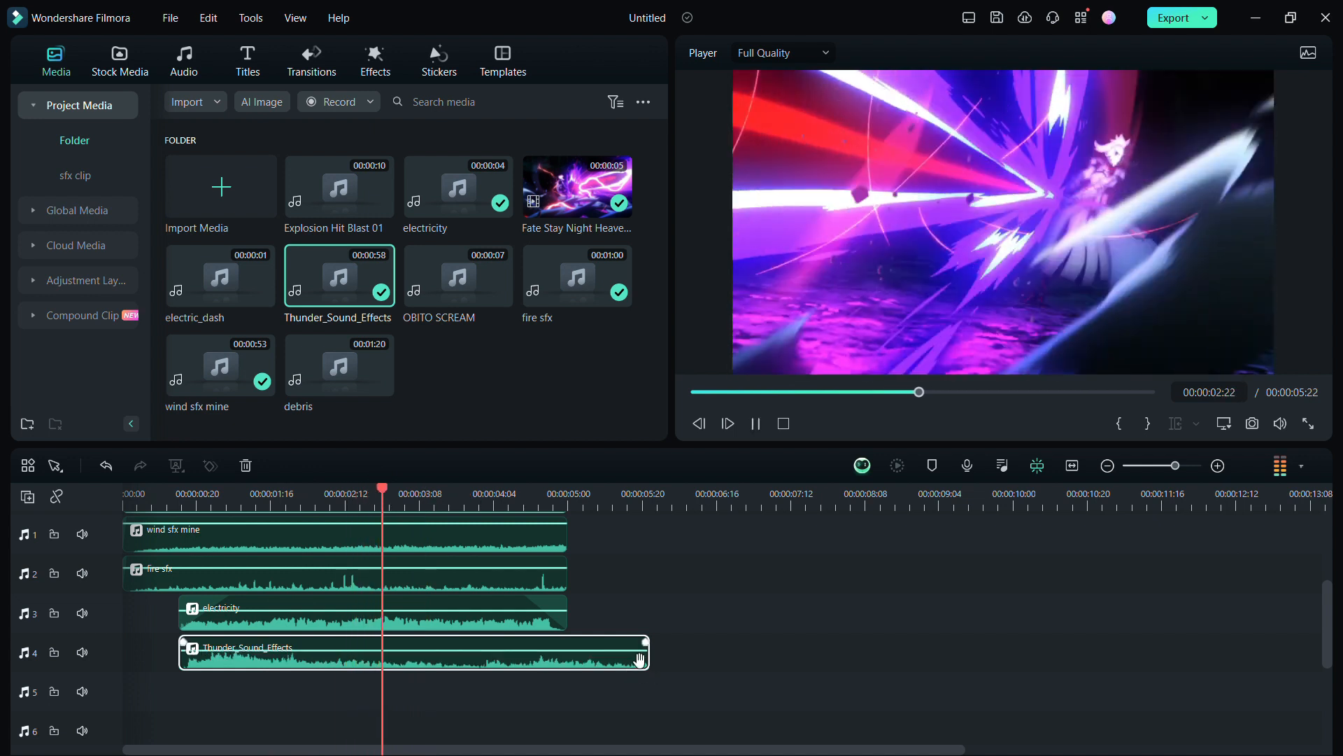
key(space)
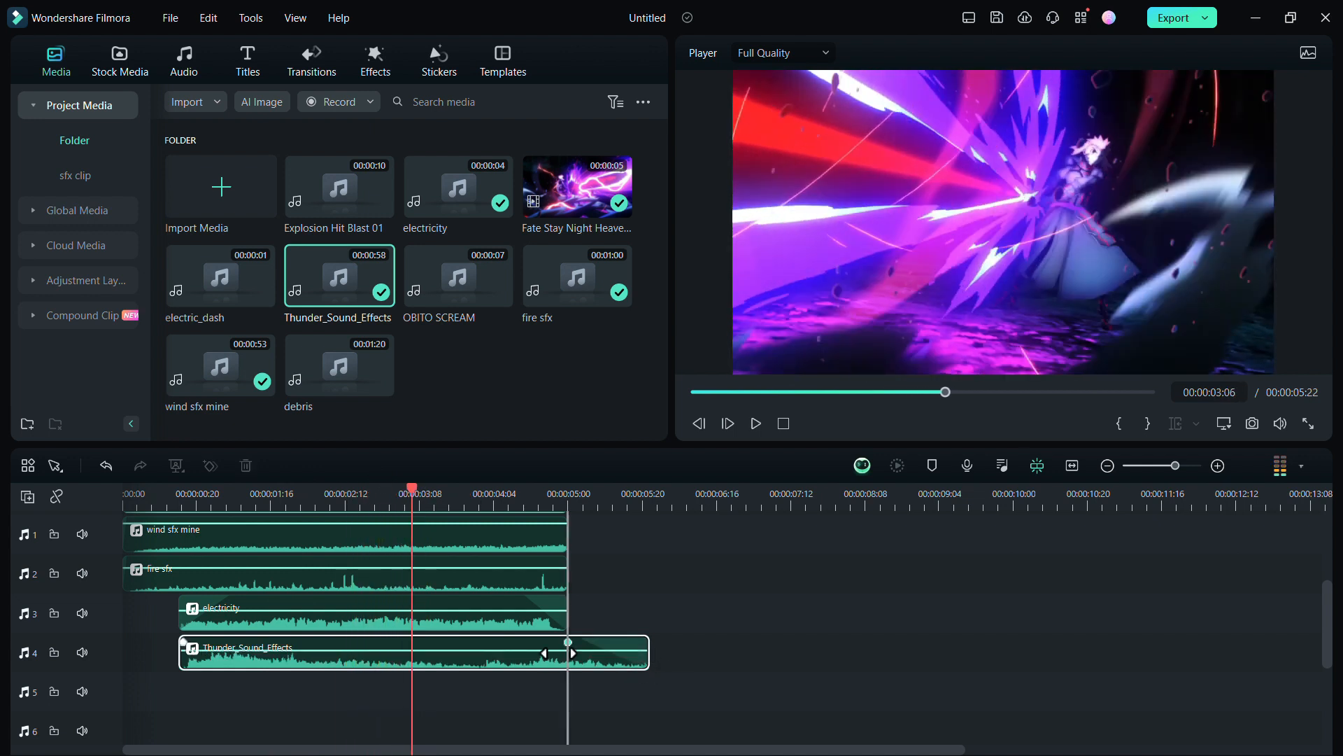
key(space)
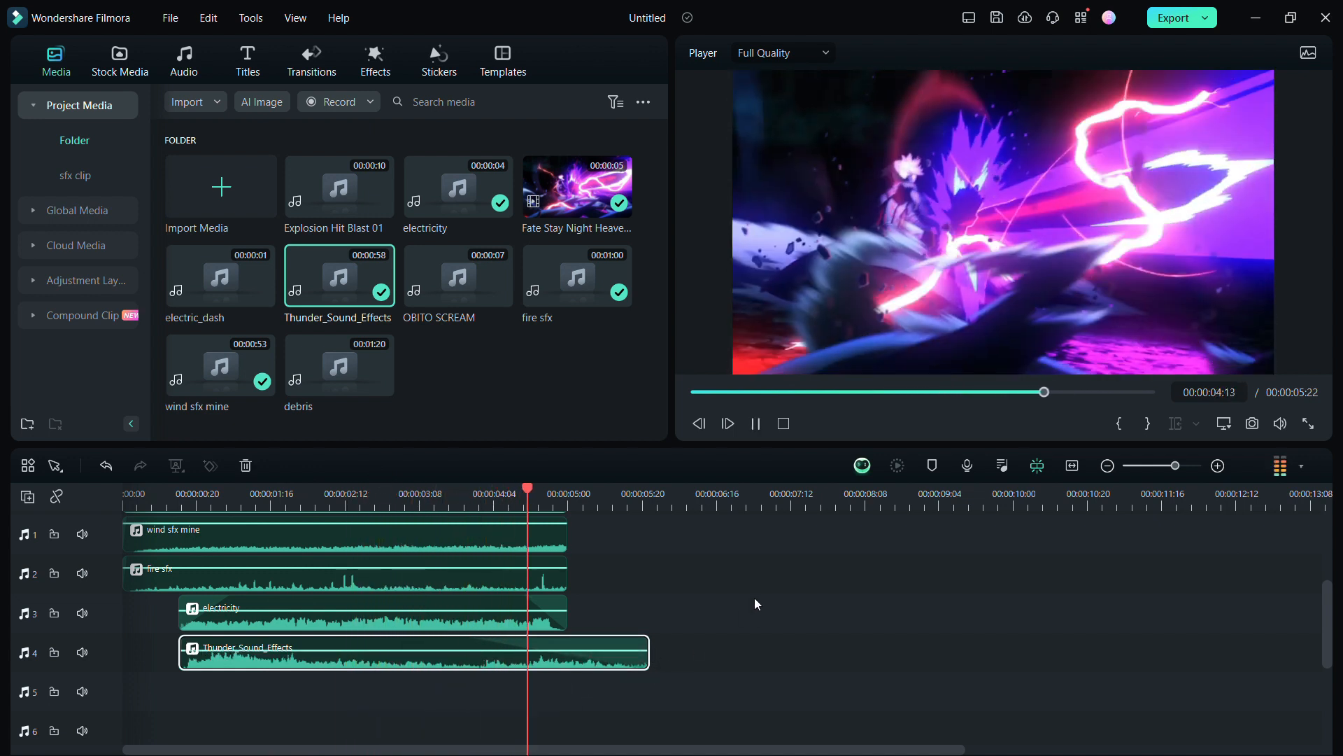
key(space)
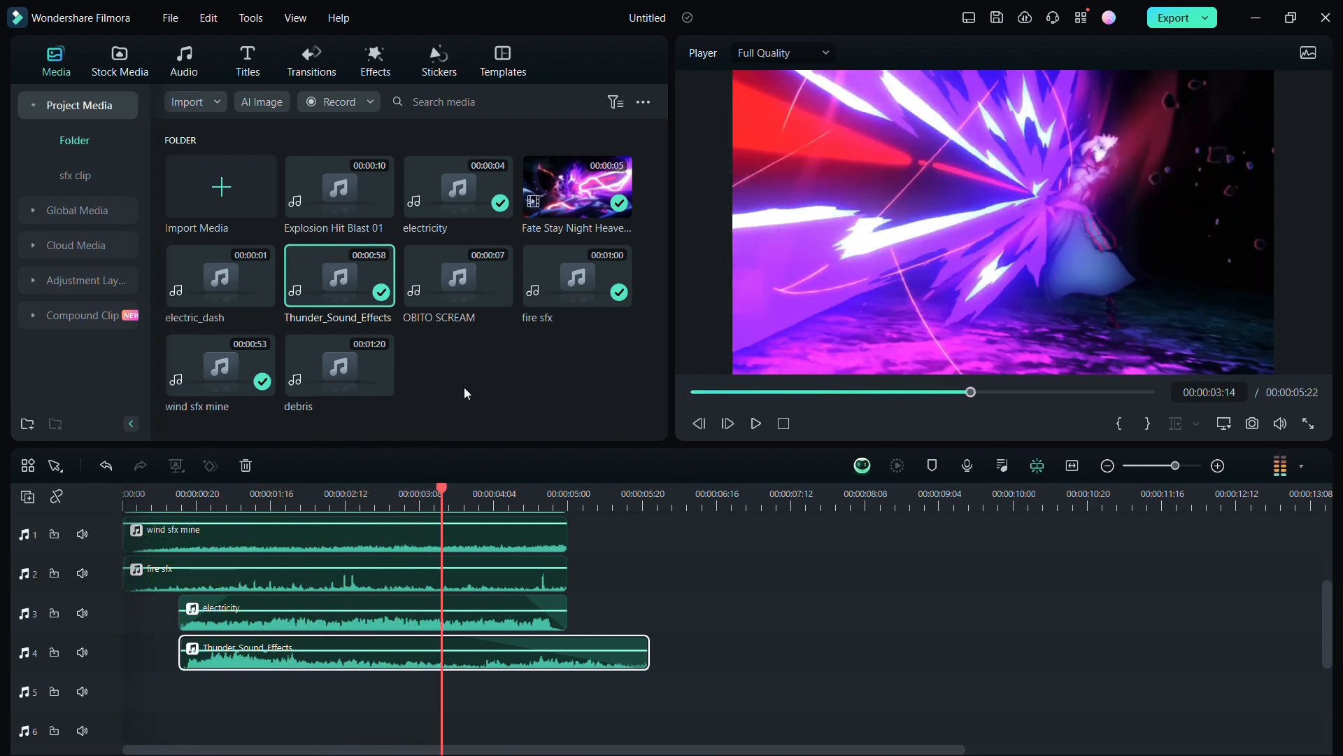
Step: Add the debris effect at the start of audio track 5, trimmed to about the video's length, and lower its volume to -8.25 dB
drag(339, 366, 369, 572)
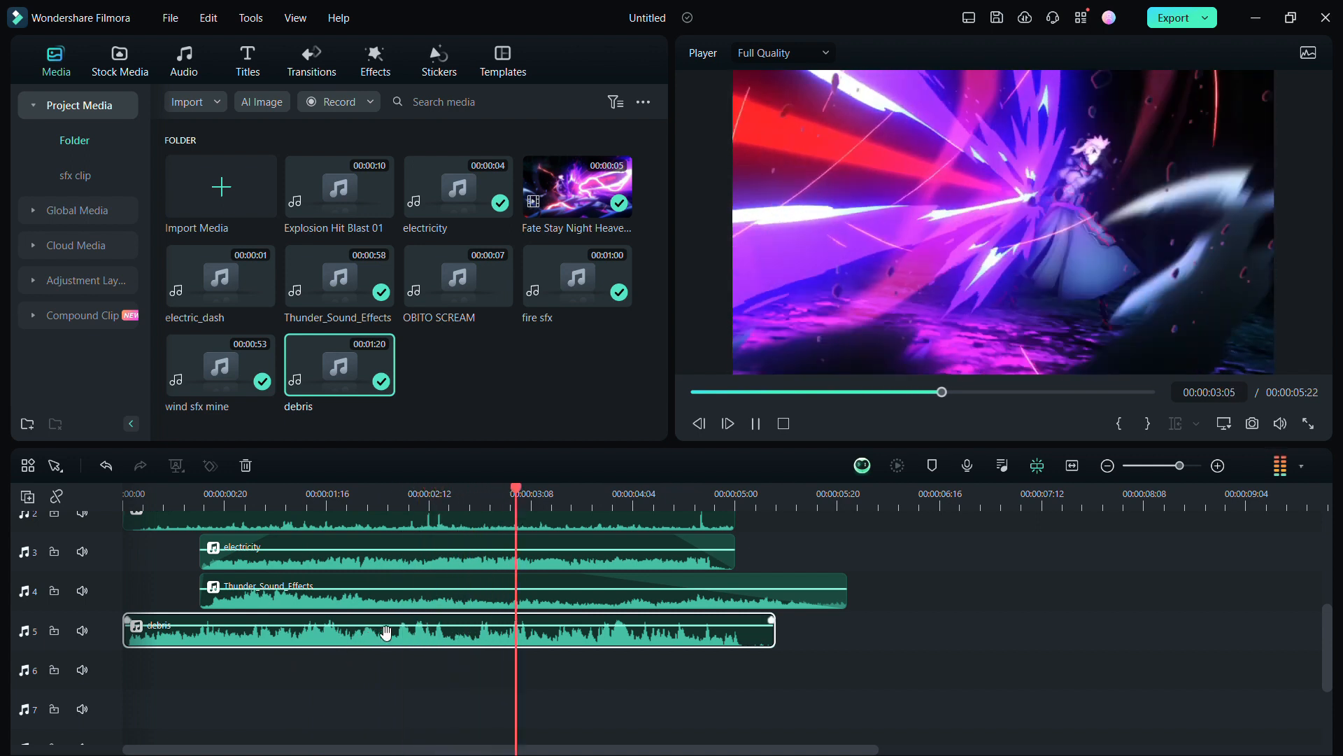
drag(382, 634, 386, 639)
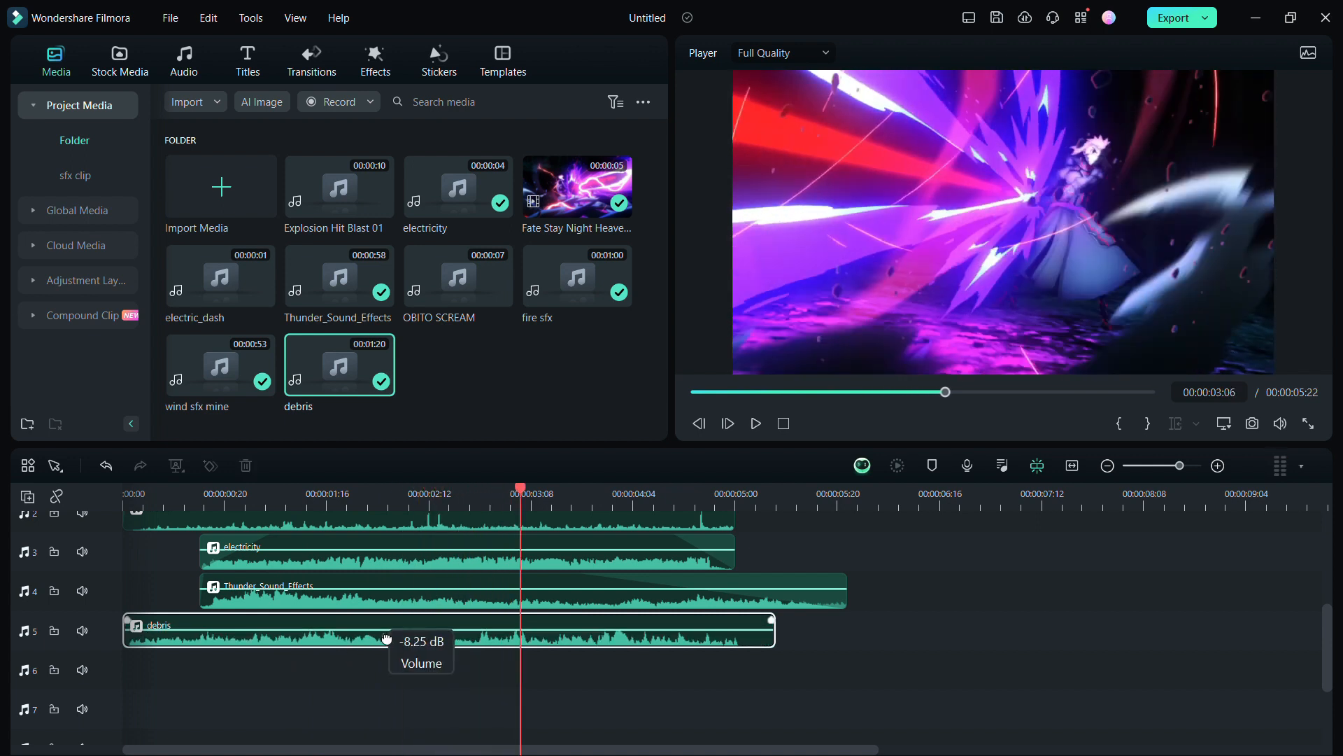
Step: Replay the sequence from the beginning to judge the debris level against the other sound effects
drag(428, 508, 97, 558)
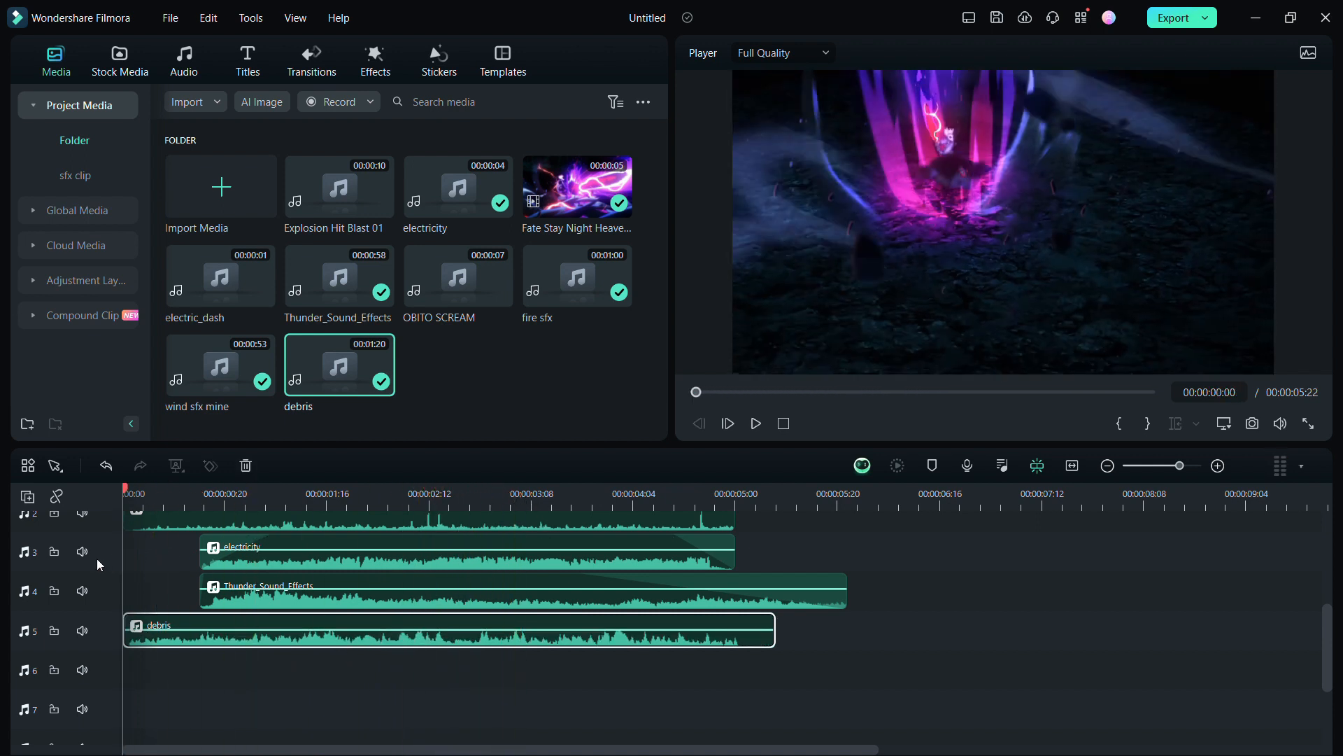
key(space)
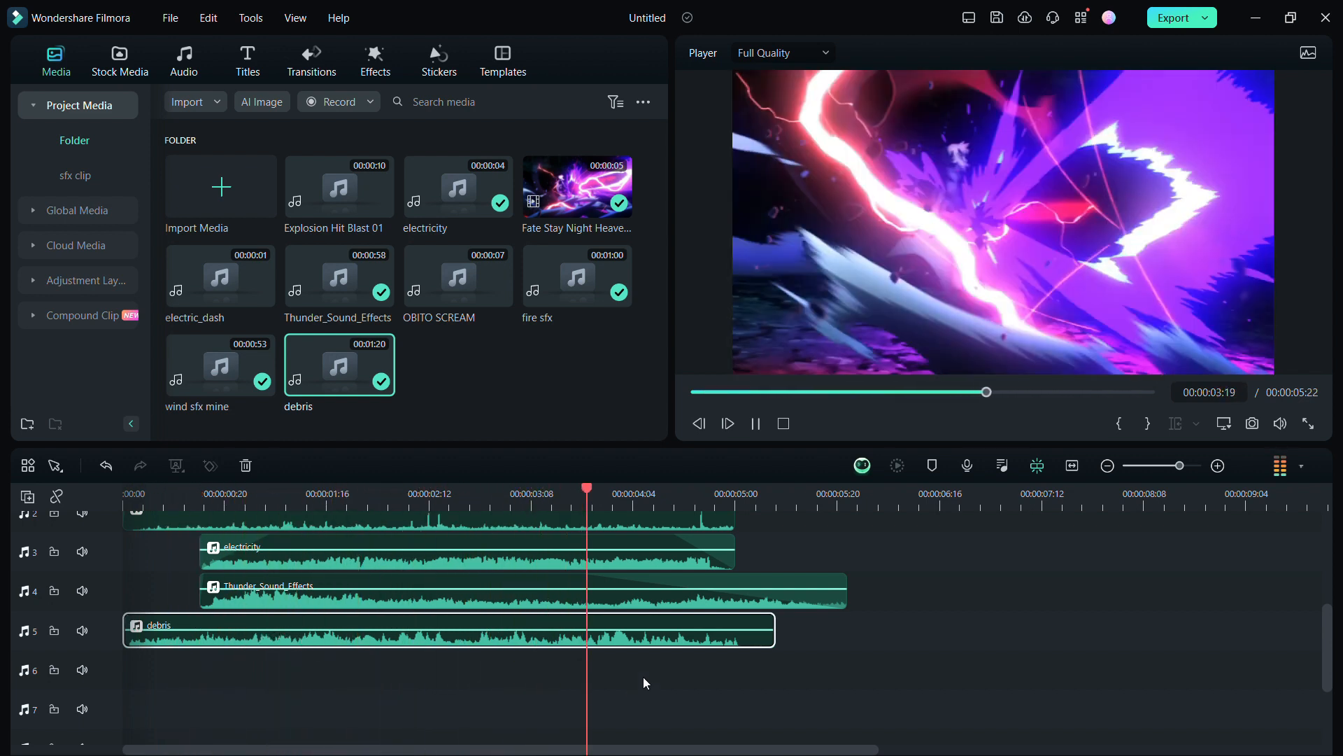
key(space)
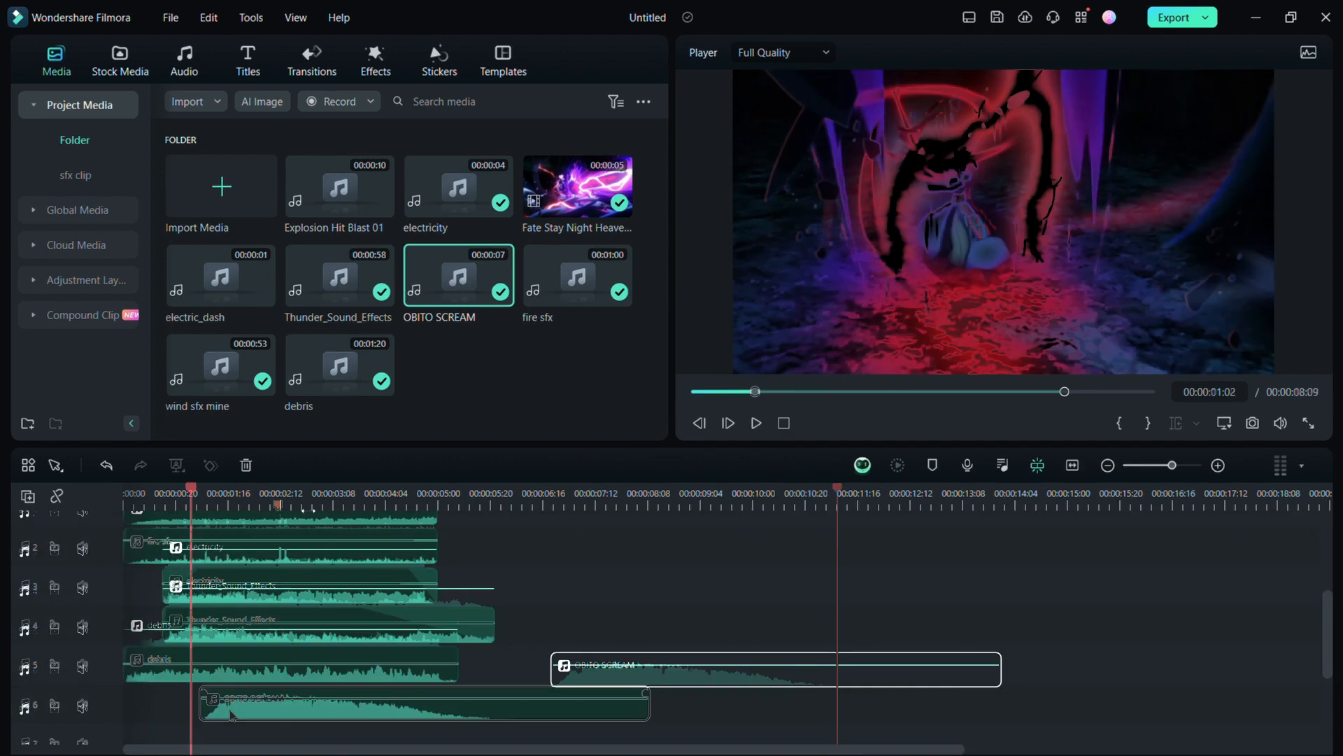
Step: Align the start of the OBITO SCREAM clip on audio track 6 with the playhead at 00:00:01:02 and preview it
drag(234, 713, 225, 715)
key(space)
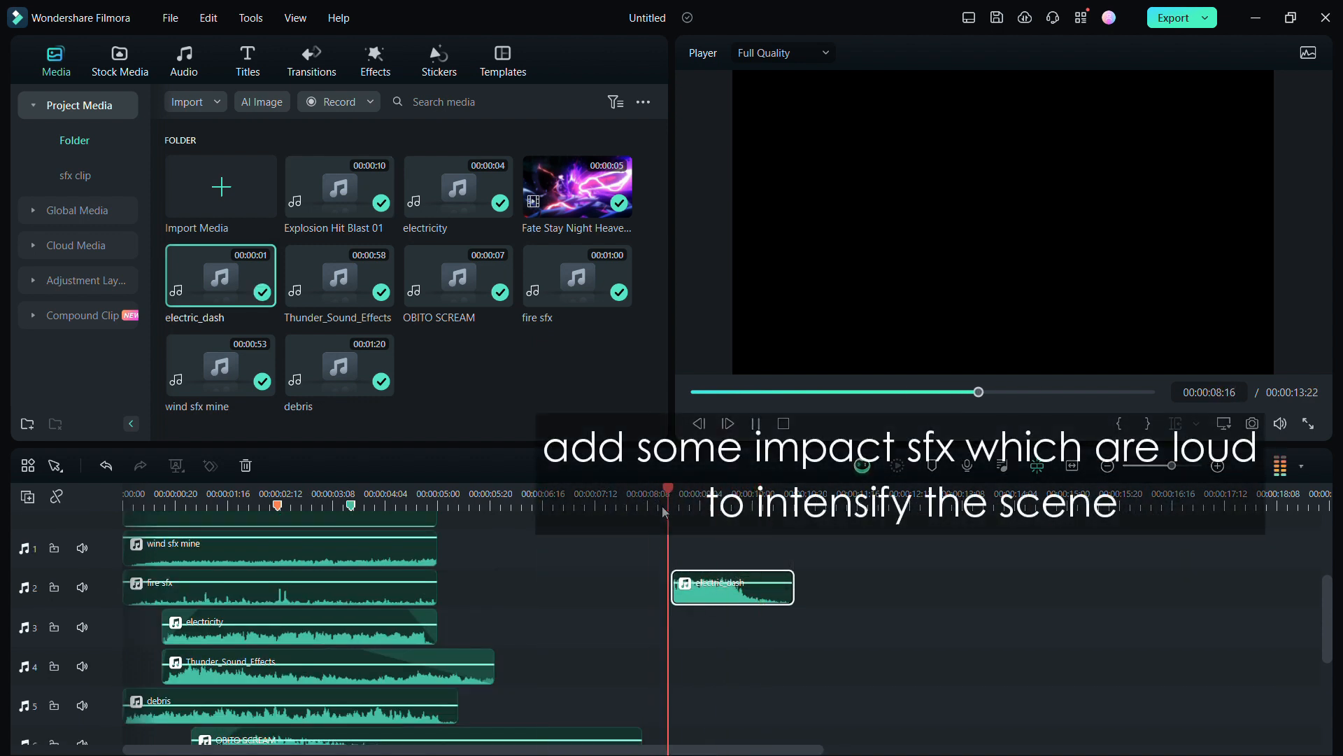
Step: Place the electric_dash impact on audio track 8 at the orange marker, 00:00:02:11, and preview it with the scene
drag(711, 603, 304, 683)
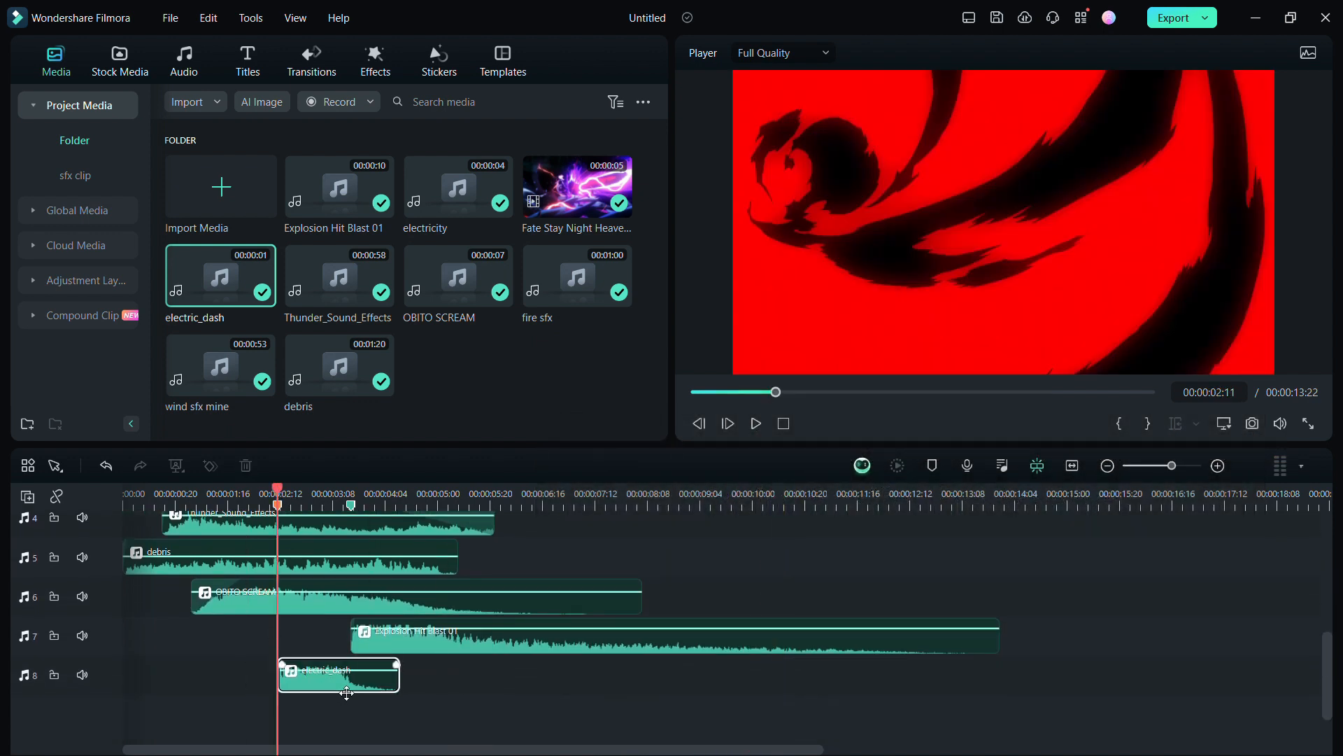
key(space)
click(242, 503)
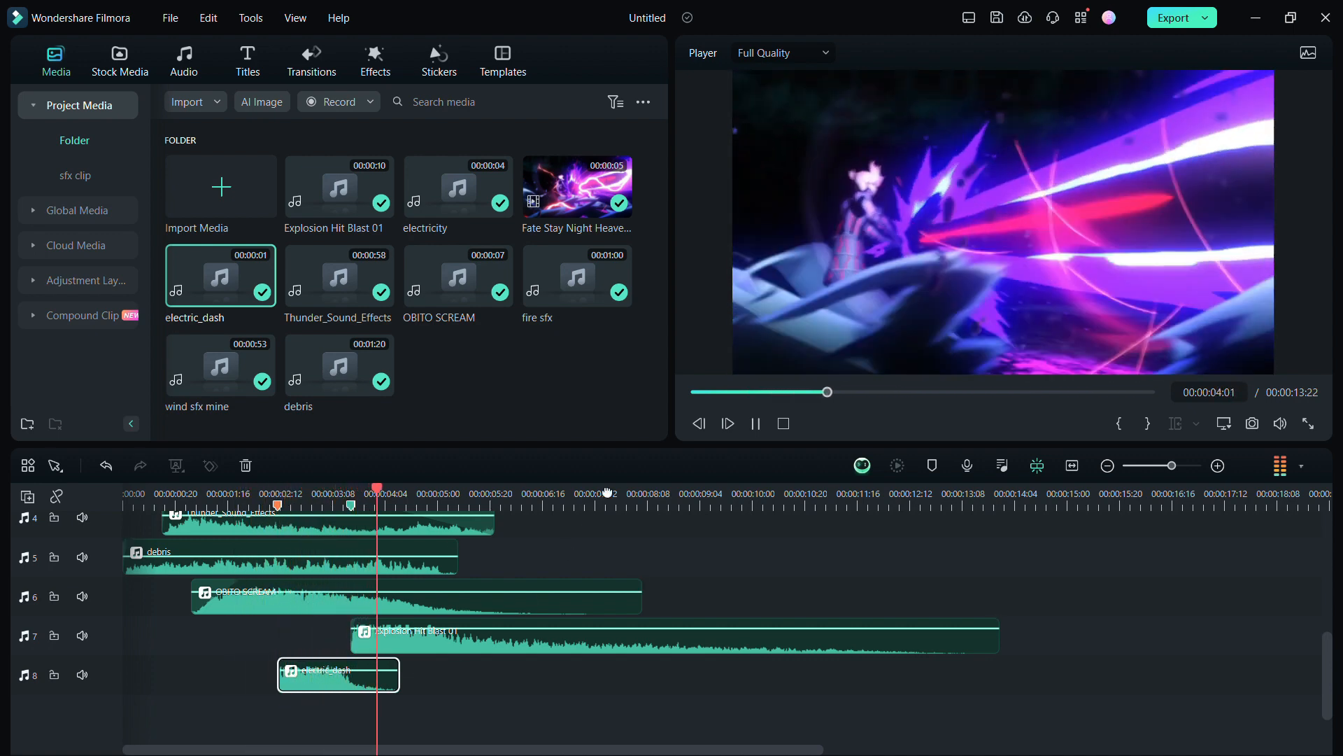
click(758, 397)
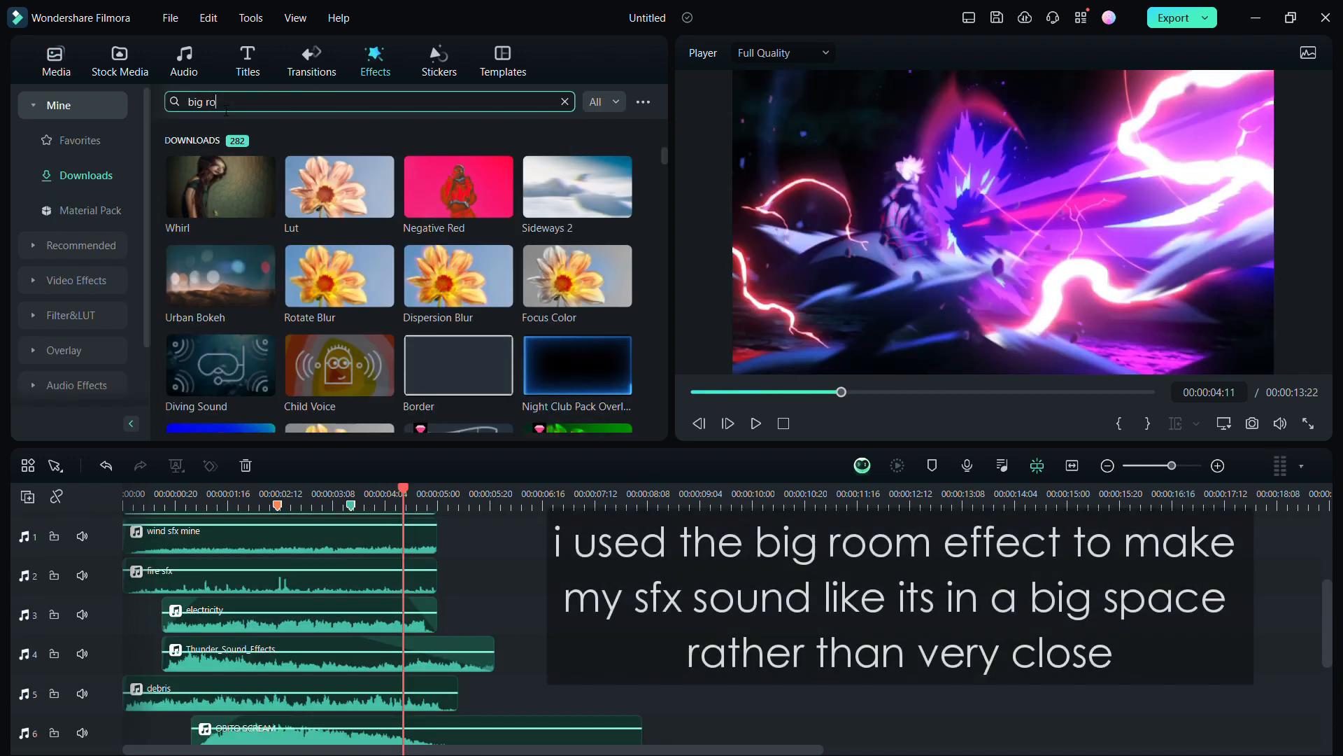
Step: Look up the Big Room audio effect among the downloaded effects and return to the project media
text(om)
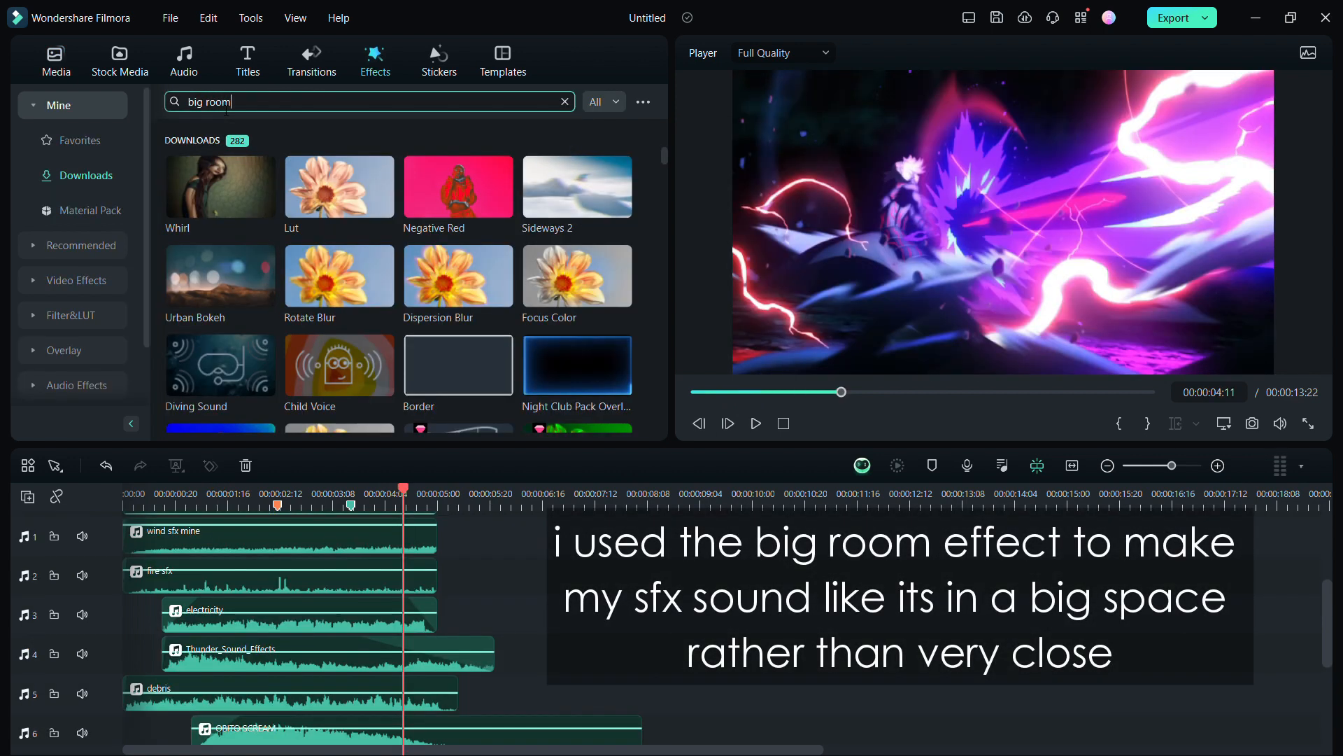
key(Return)
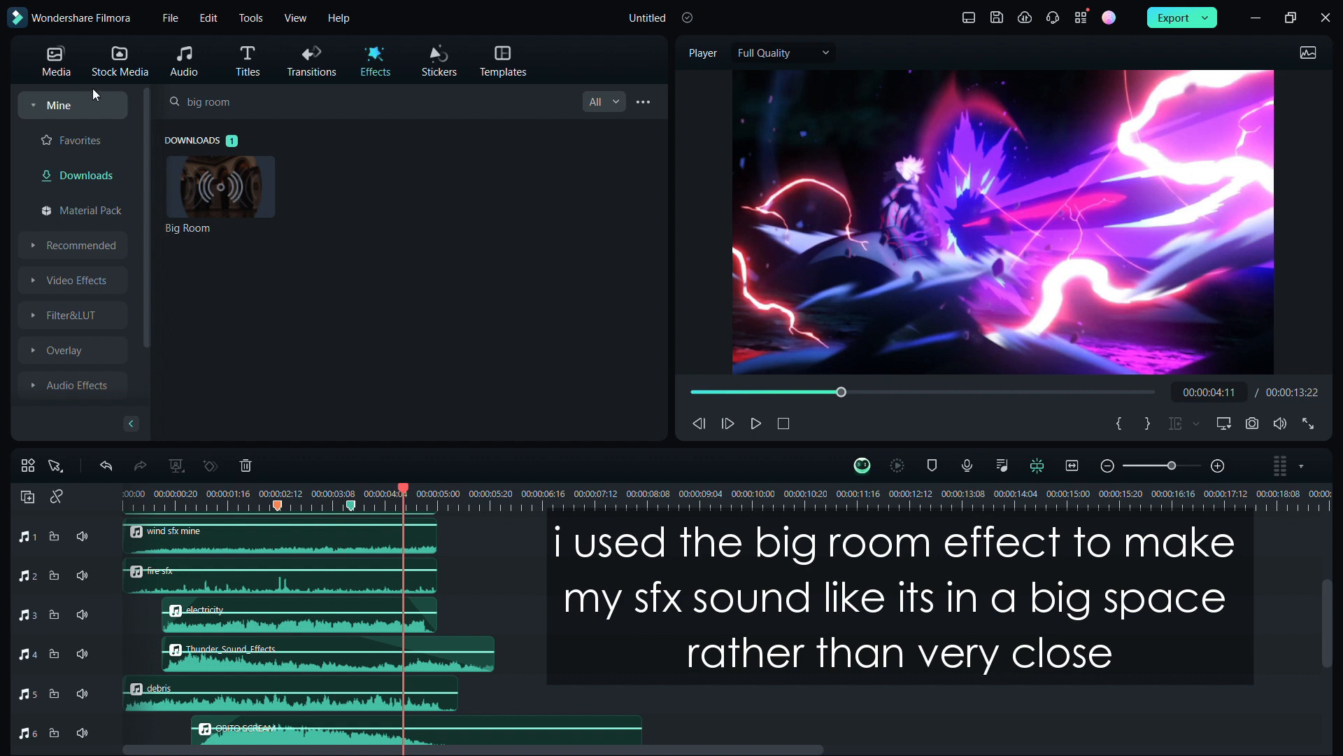
click(56, 62)
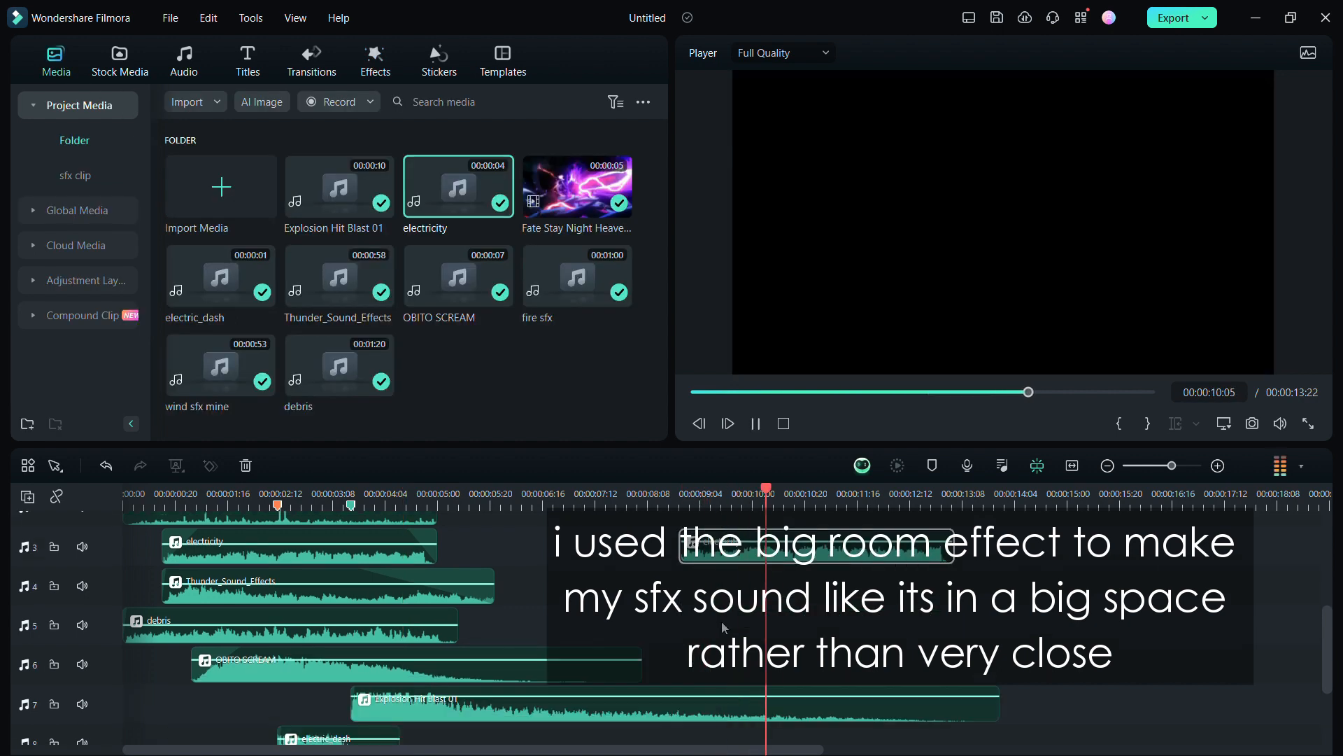
Step: Find the Big Room effect again, apply it to the spare electricity clip beyond the video on audio track 3, and listen to it
click(366, 67)
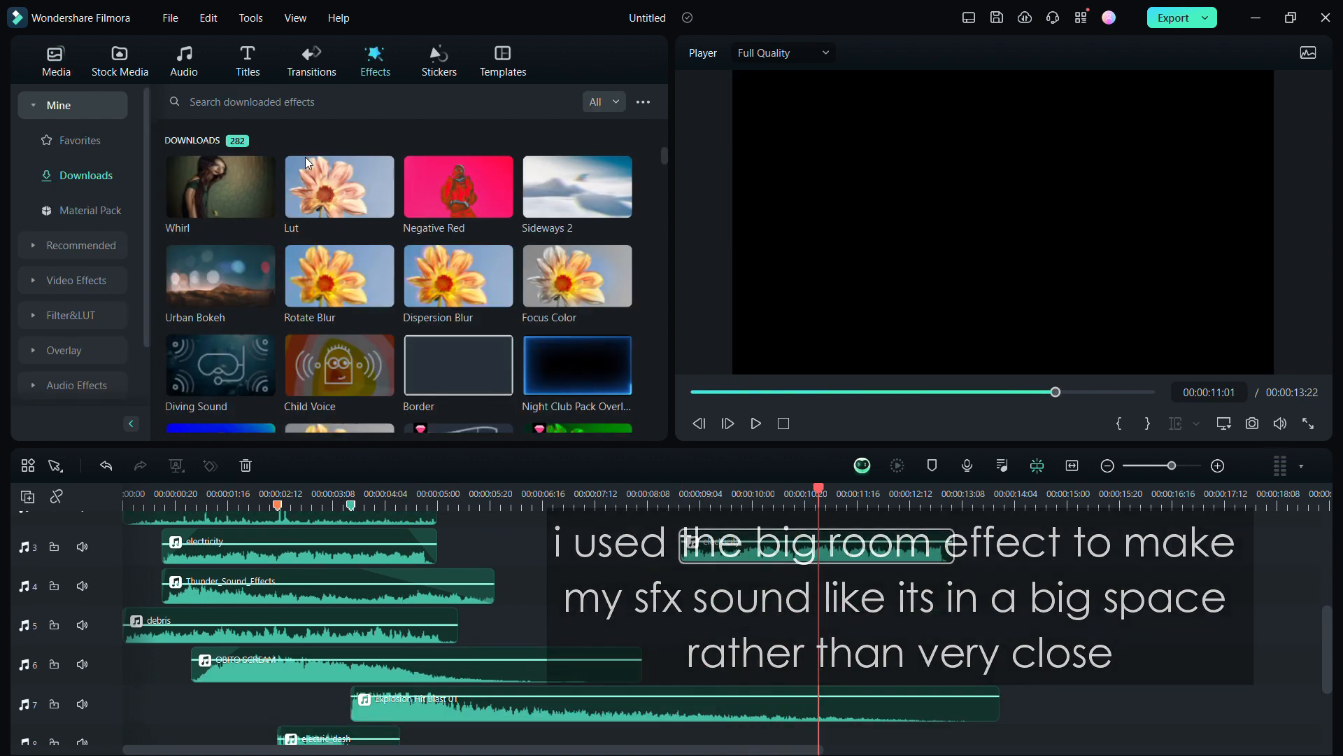
click(251, 102)
text(big)
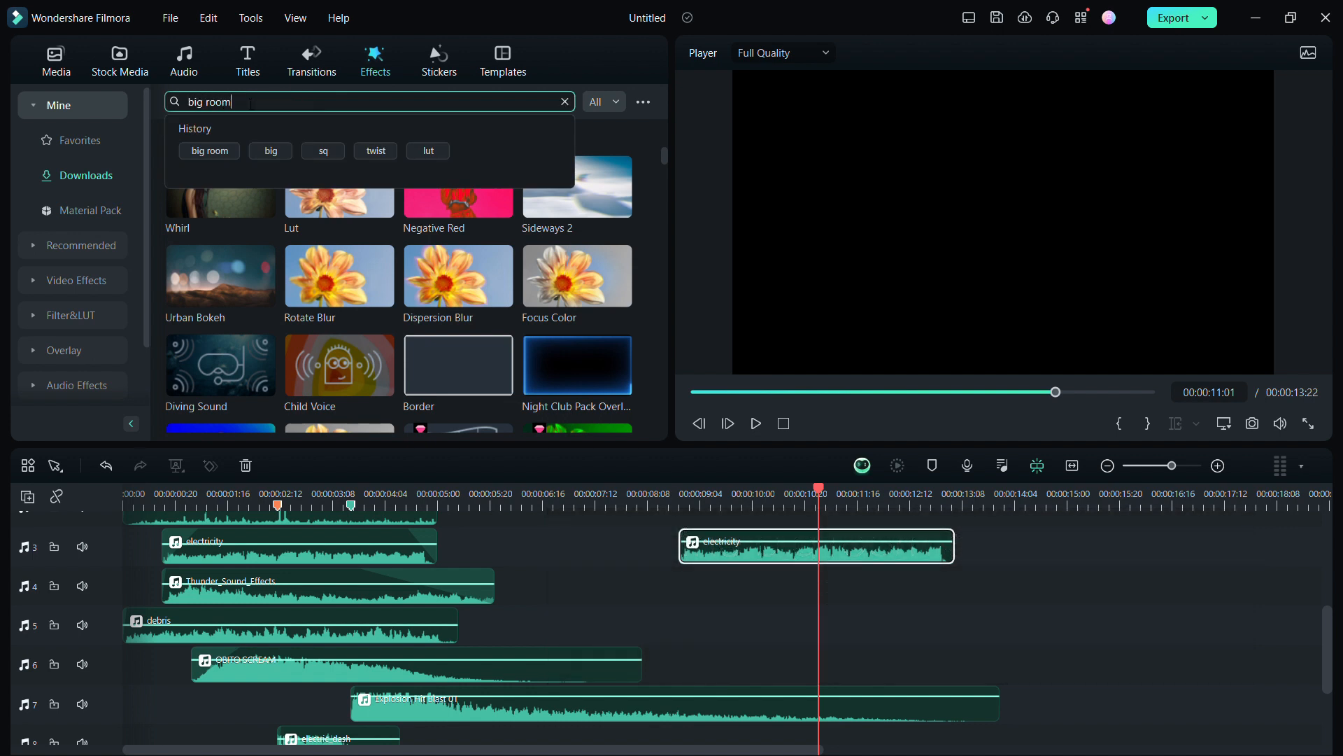
text( room)
key(Return)
drag(209, 178, 757, 600)
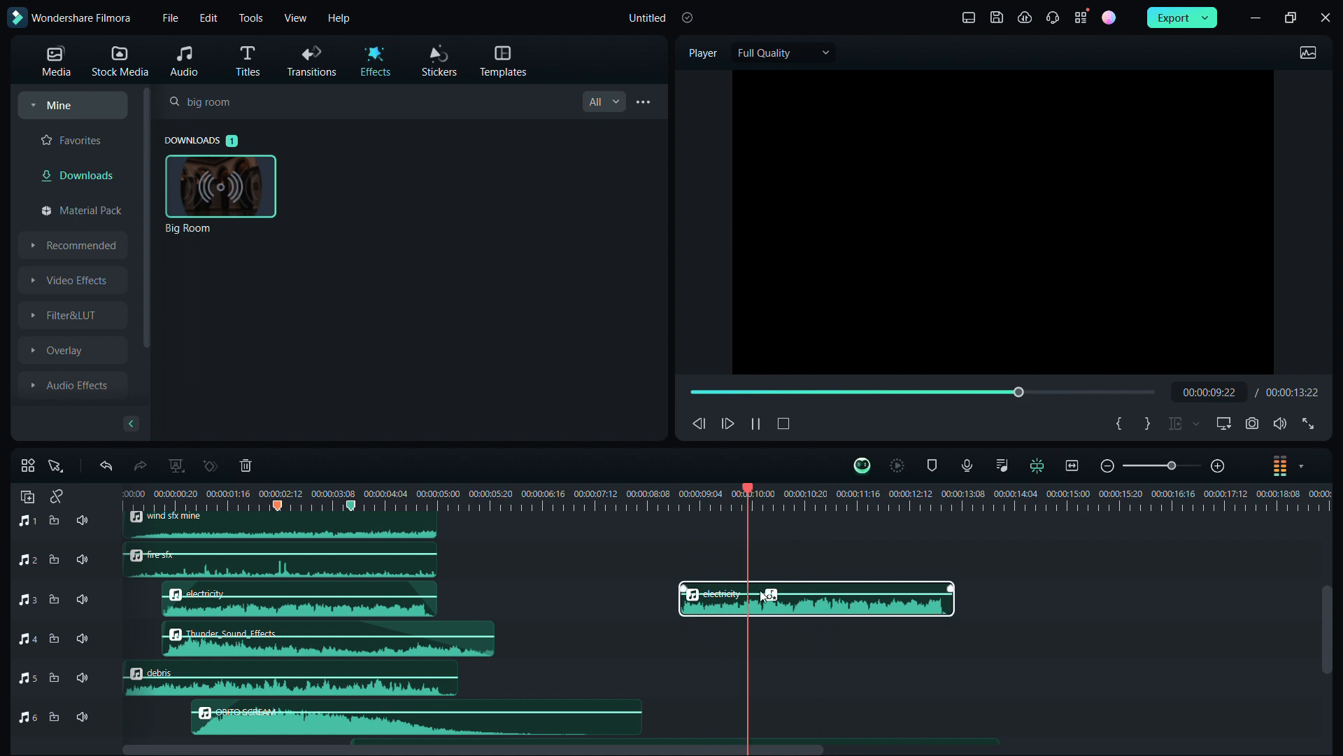
double_click(806, 605)
Step: Apply Big Room to the electricity clip under the video on audio track 3, with its Level at 3
drag(220, 186, 229, 610)
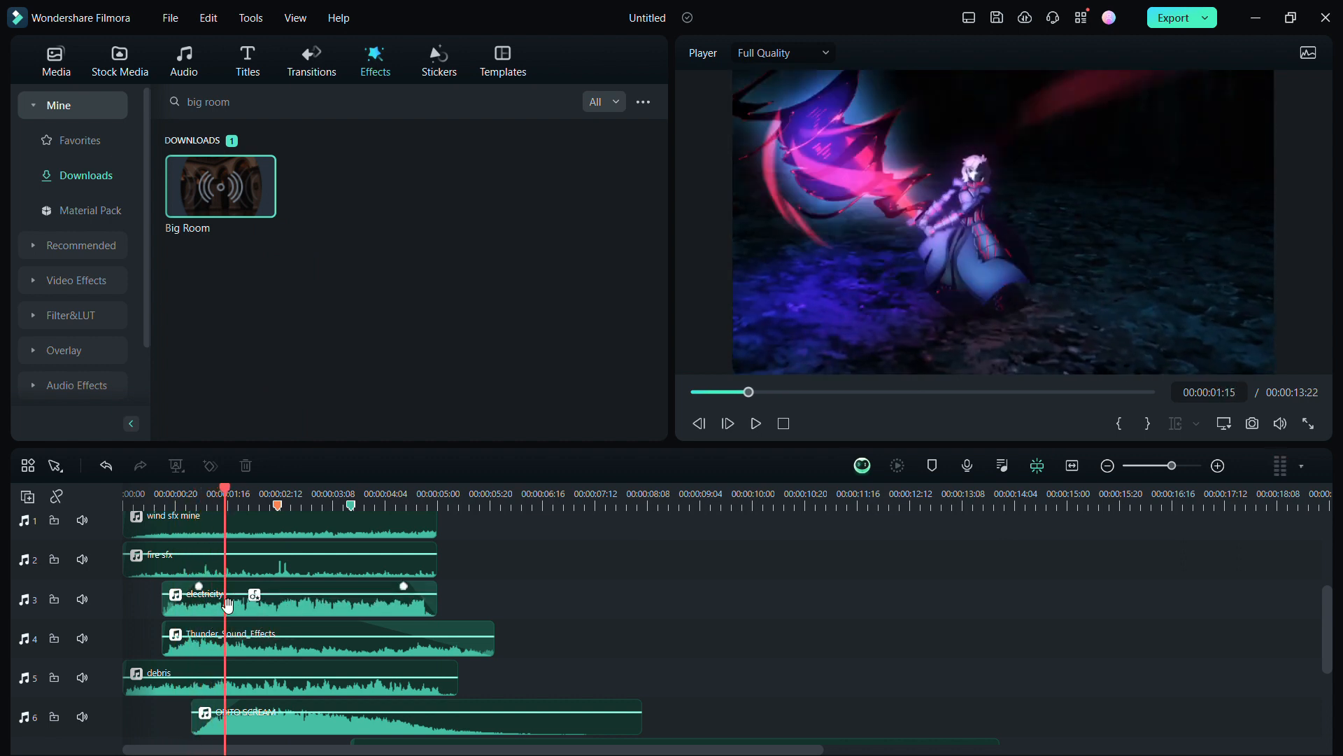
double_click(224, 602)
click(158, 70)
click(44, 131)
click(170, 190)
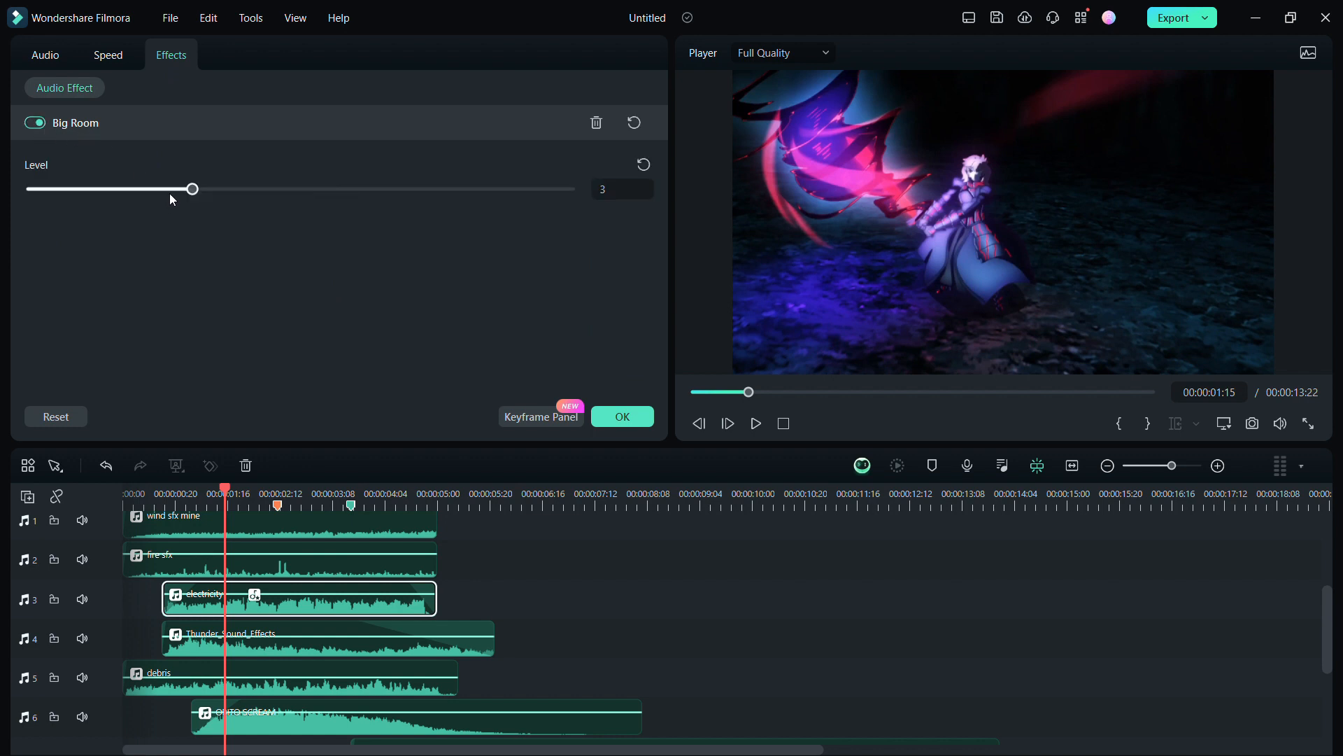
Step: Play the sequence twice to hear the Big Room effect on the electricity clip with the video
key(space)
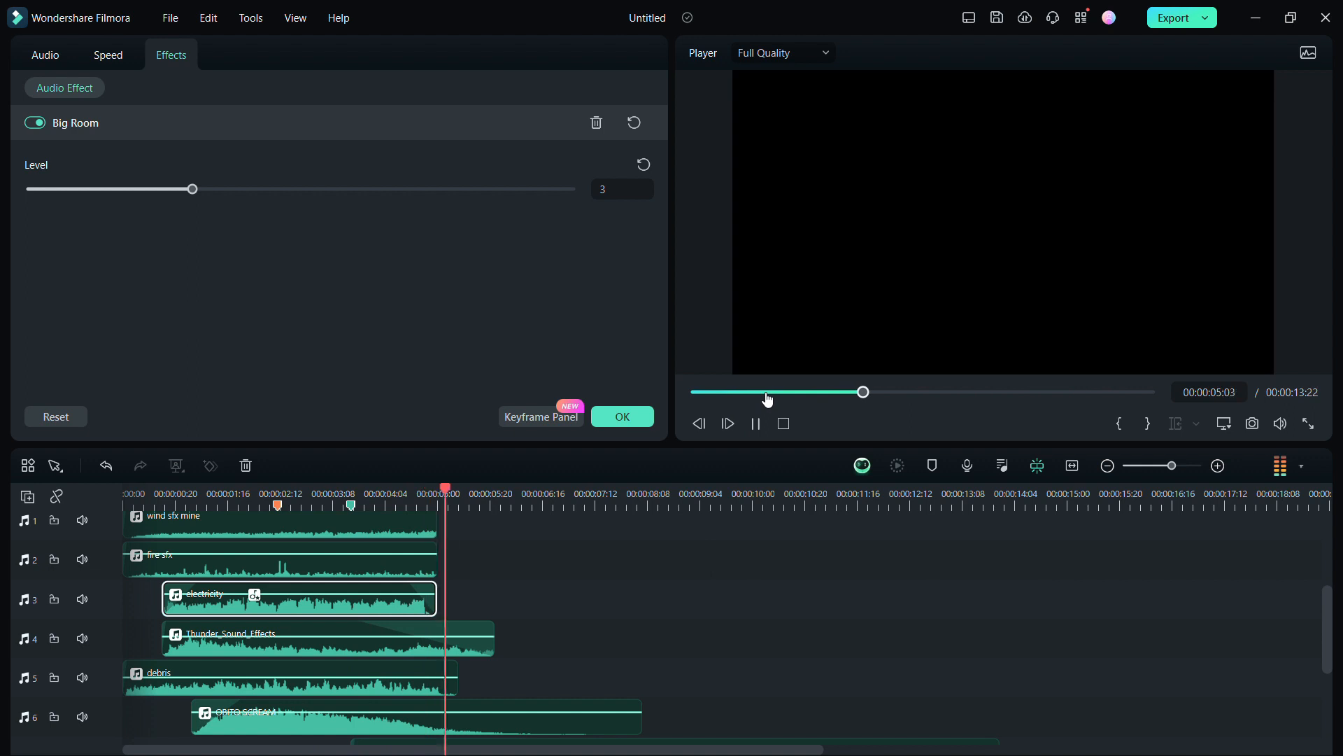
click(784, 423)
key(space)
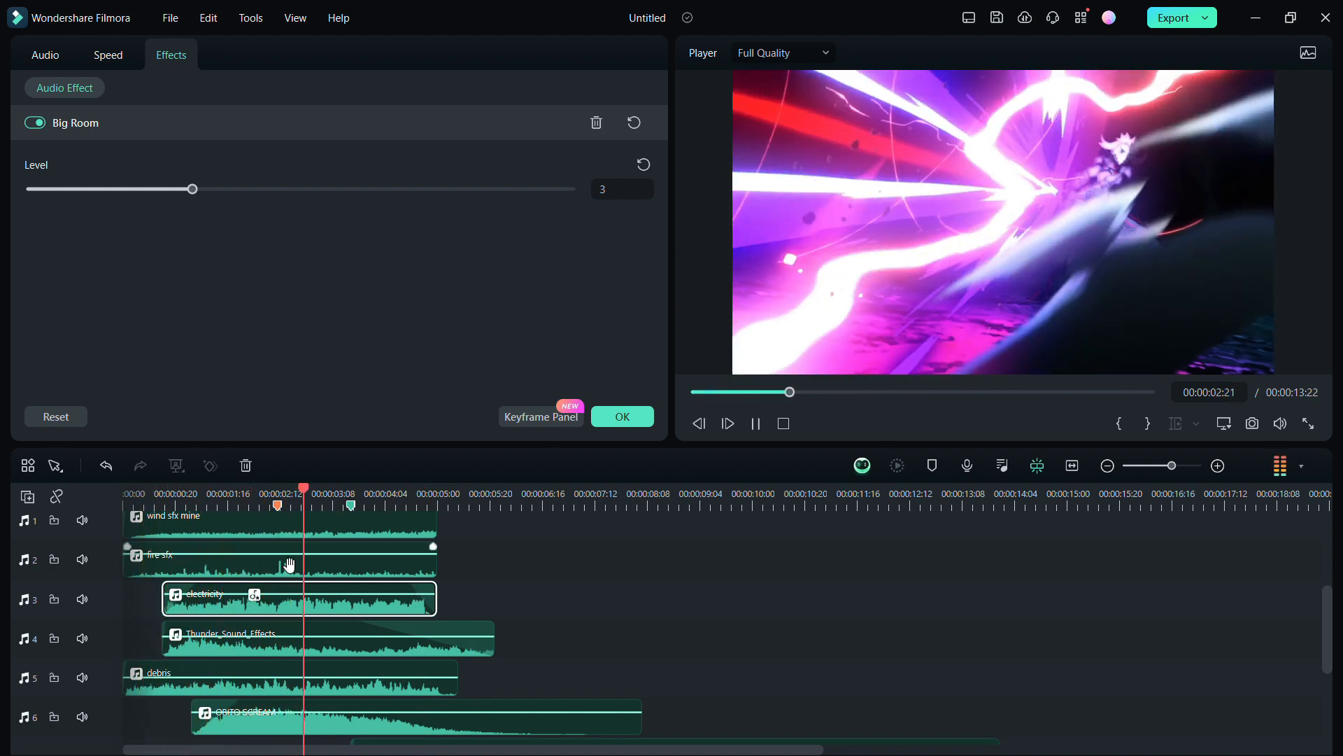
key(space)
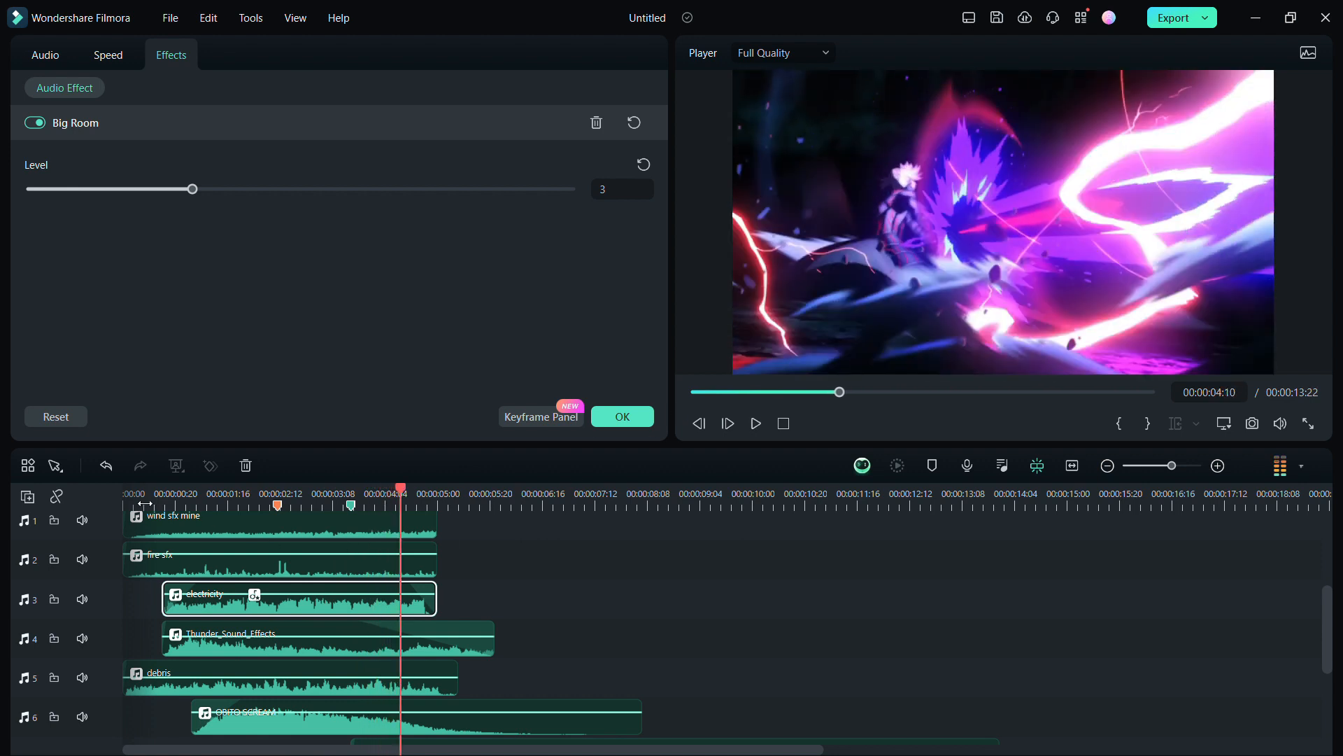
click(138, 502)
Step: Close the electricity clip's effect settings, apply Big Room to the debris clip on audio track 5, and preview it
click(647, 417)
drag(219, 215, 200, 675)
key(space)
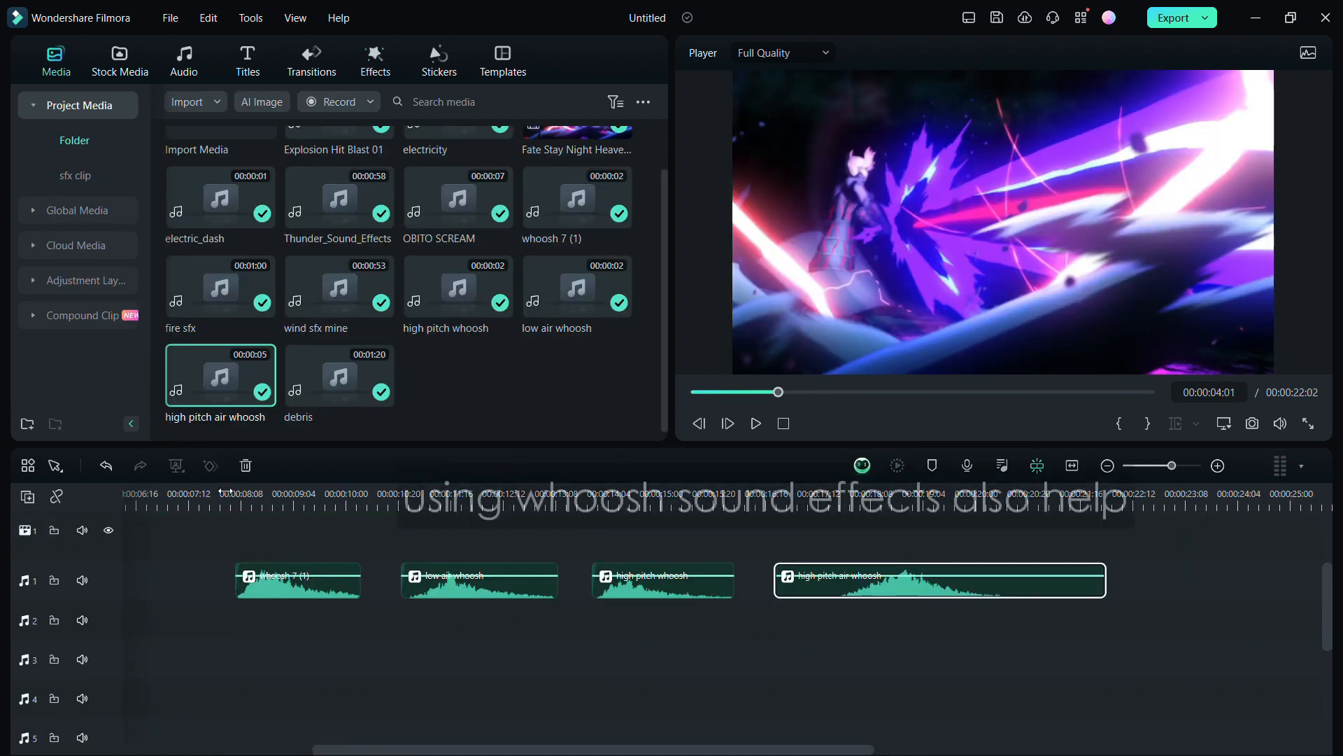
Step: Audition the whoosh sound effects on audio track 1 and replay the full layered mix with the video
click(227, 492)
key(space)
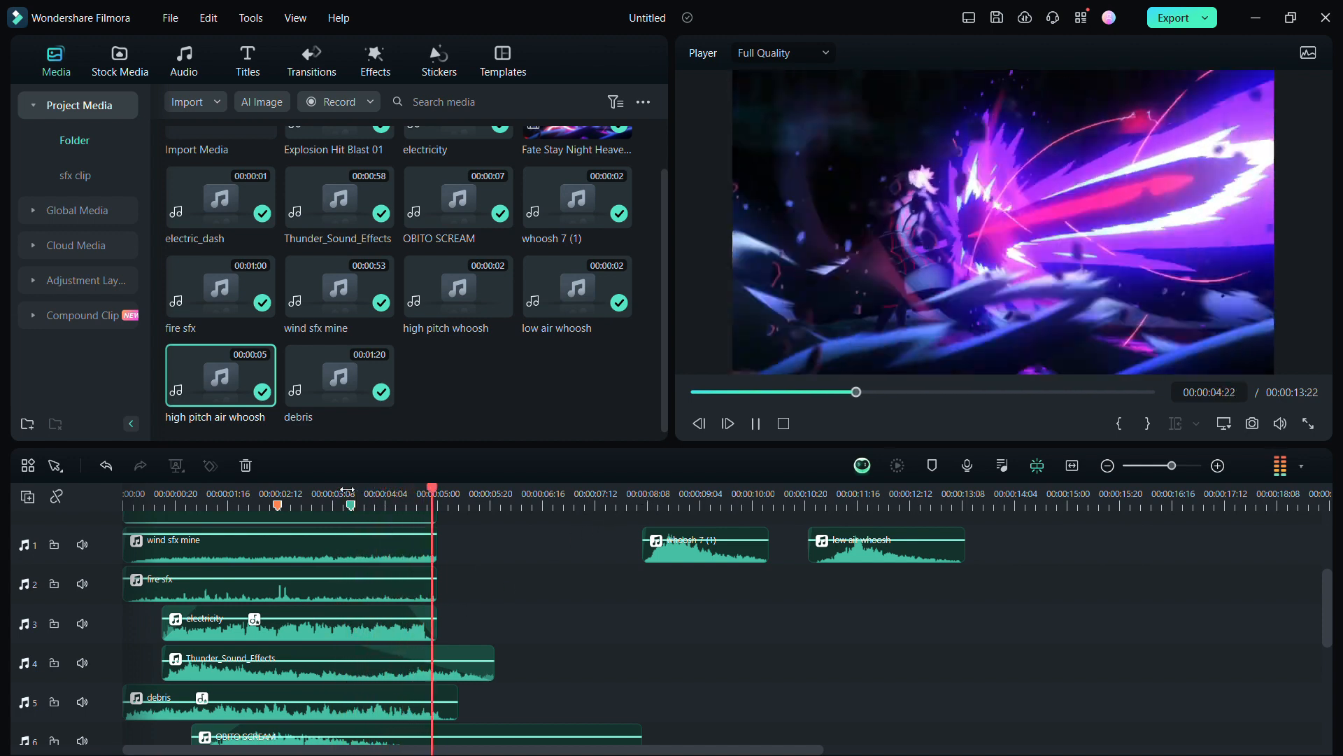
click(186, 501)
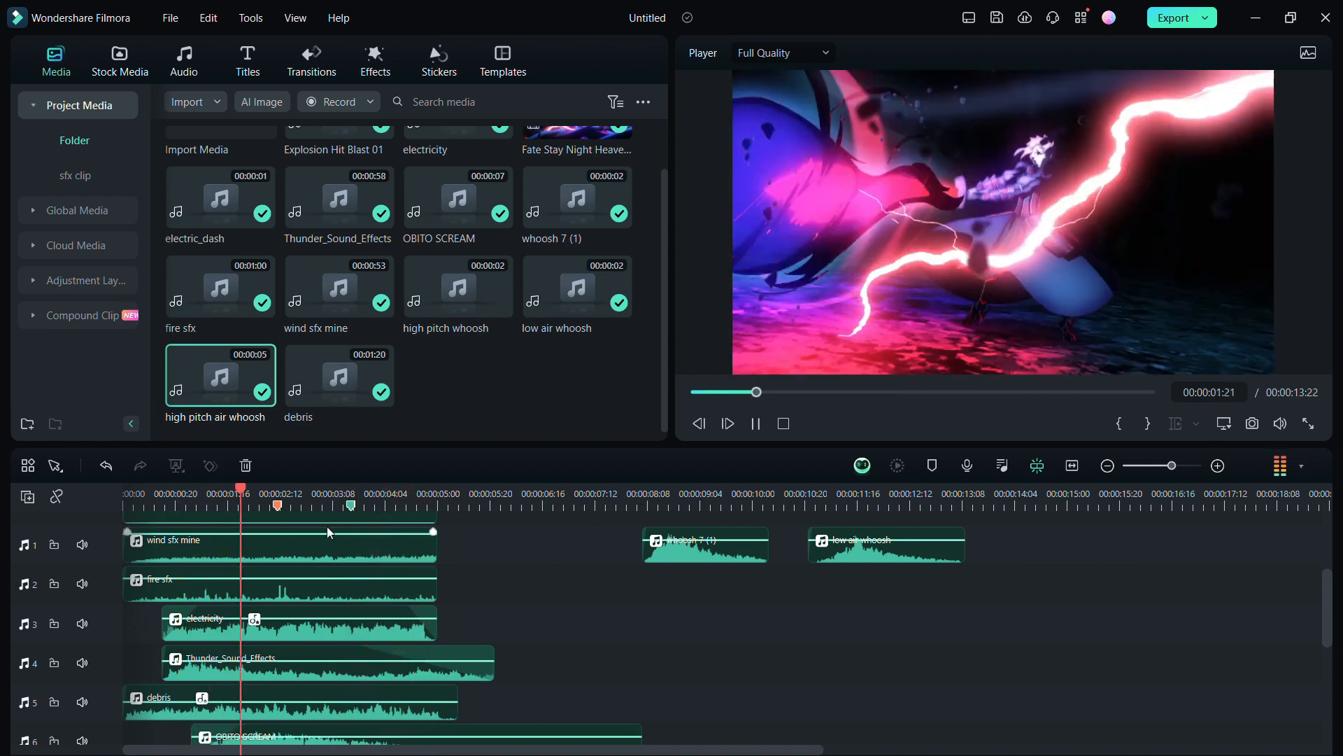
scroll(398, 527, down, 2)
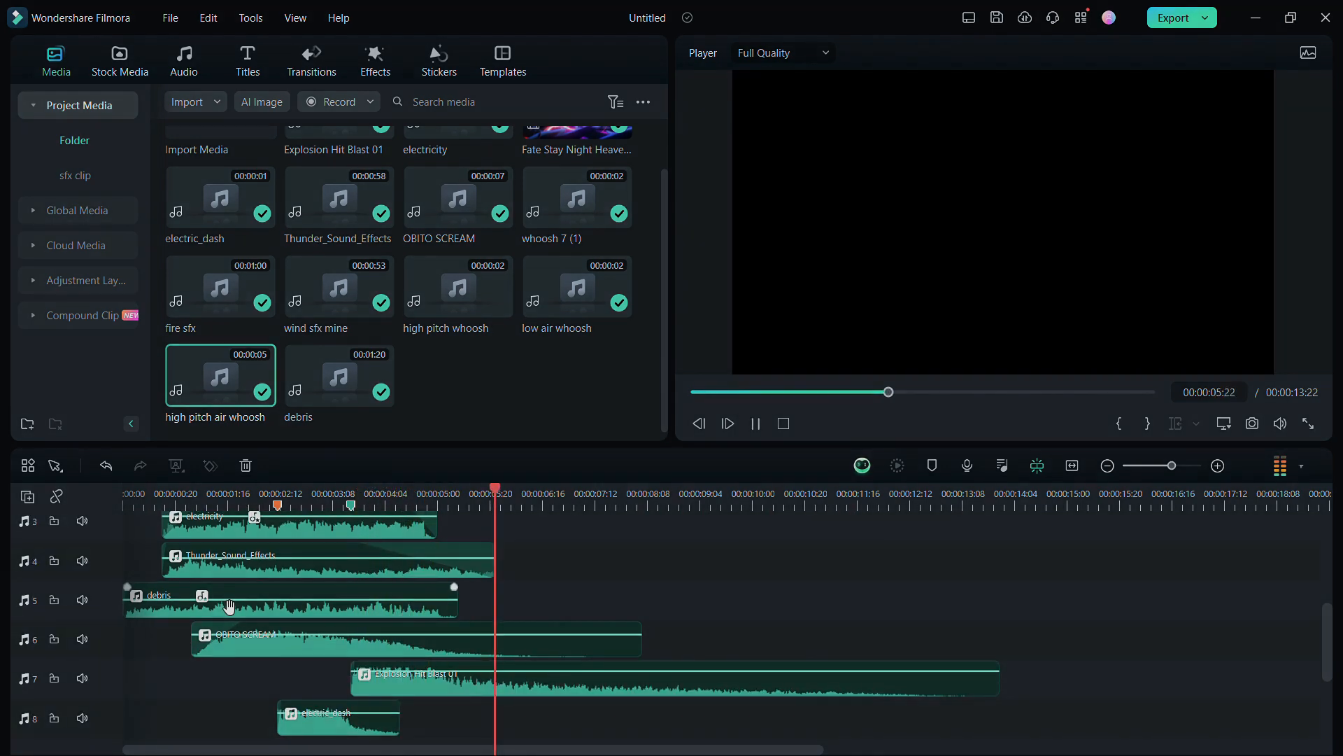
key(space)
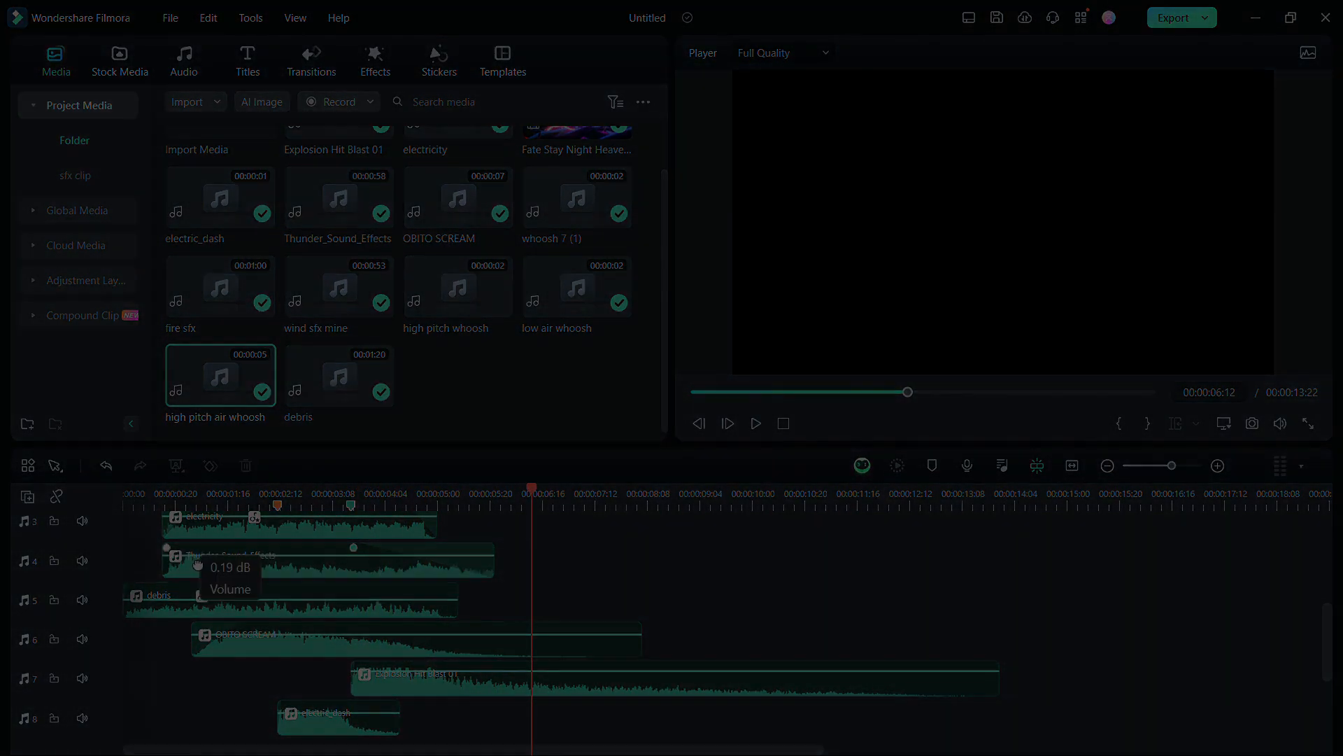